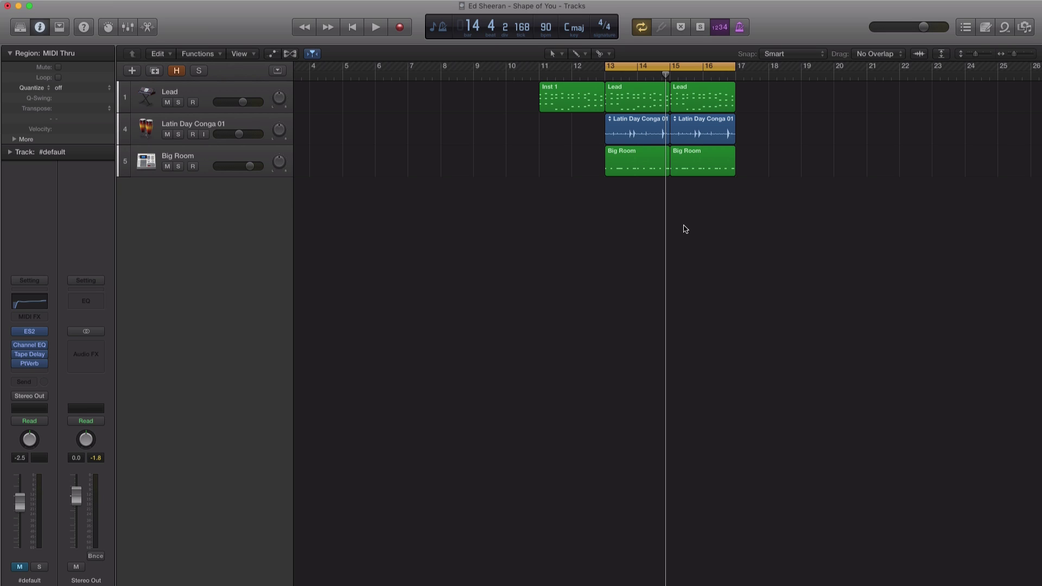
- Audition the Lead track soloed, and unsolo it to hear it with the other tracks
click(209, 100)
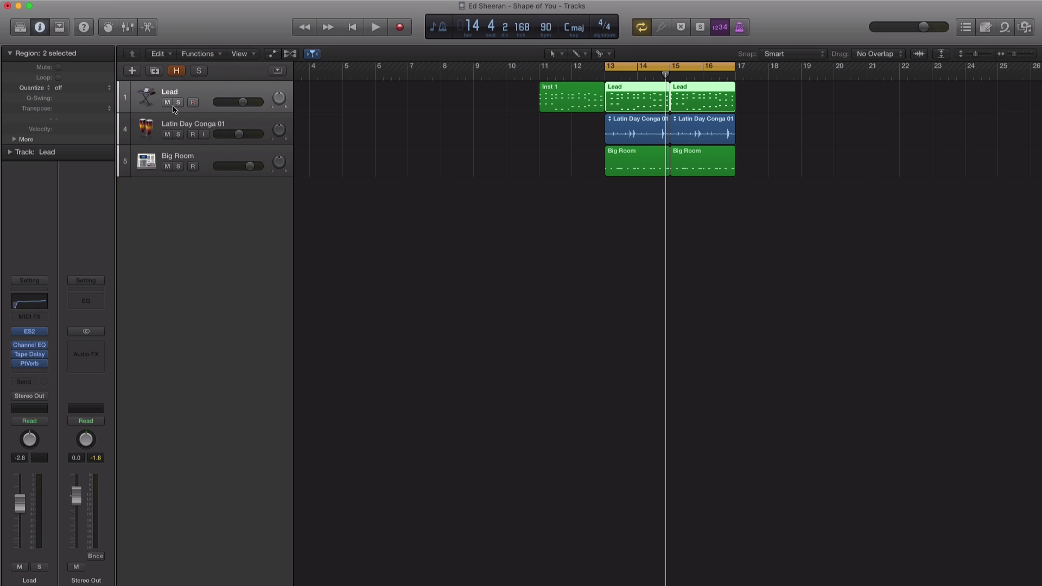
click(179, 103)
key(space)
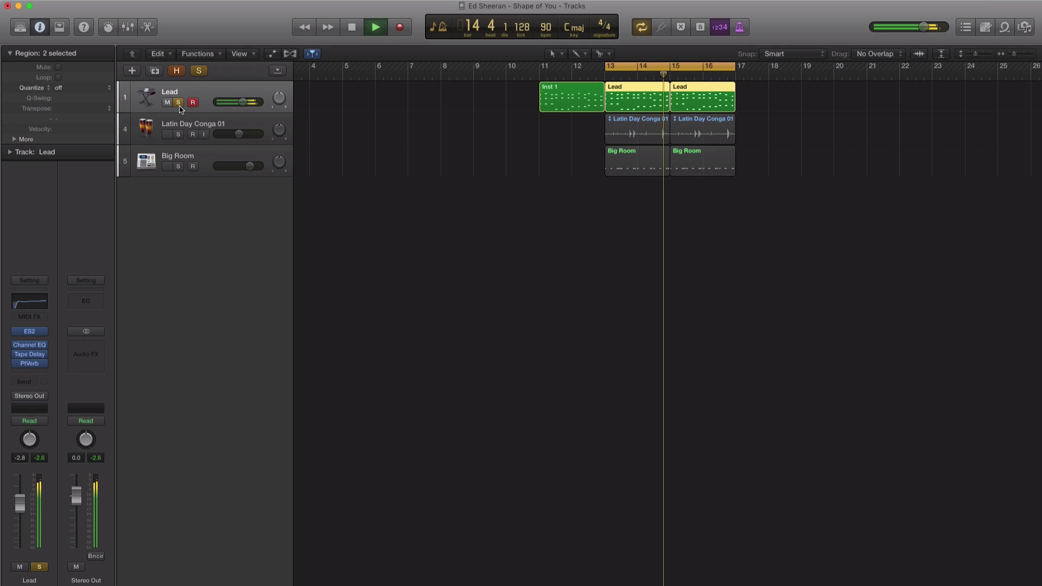
click(178, 103)
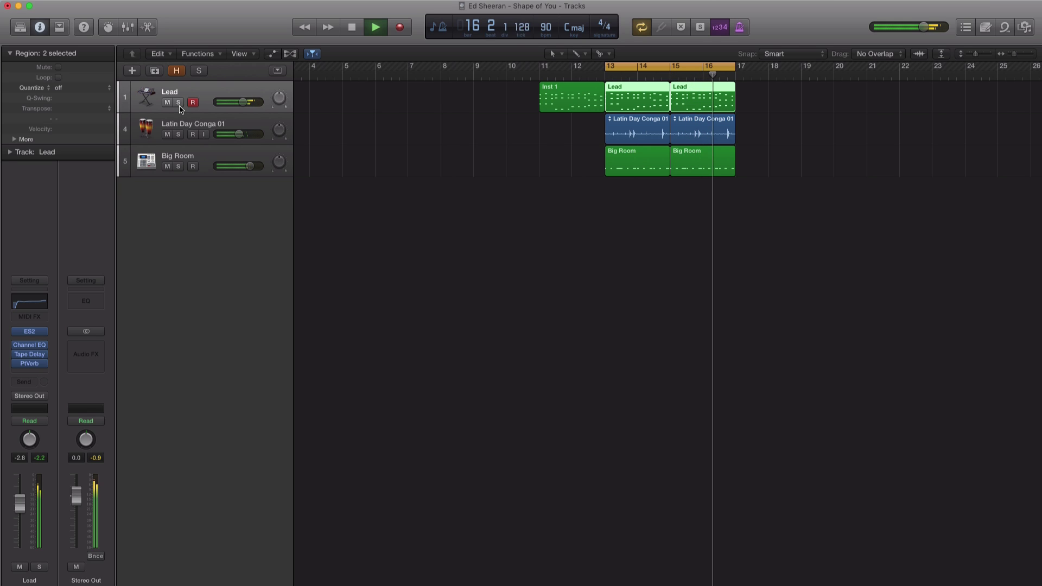
key(space)
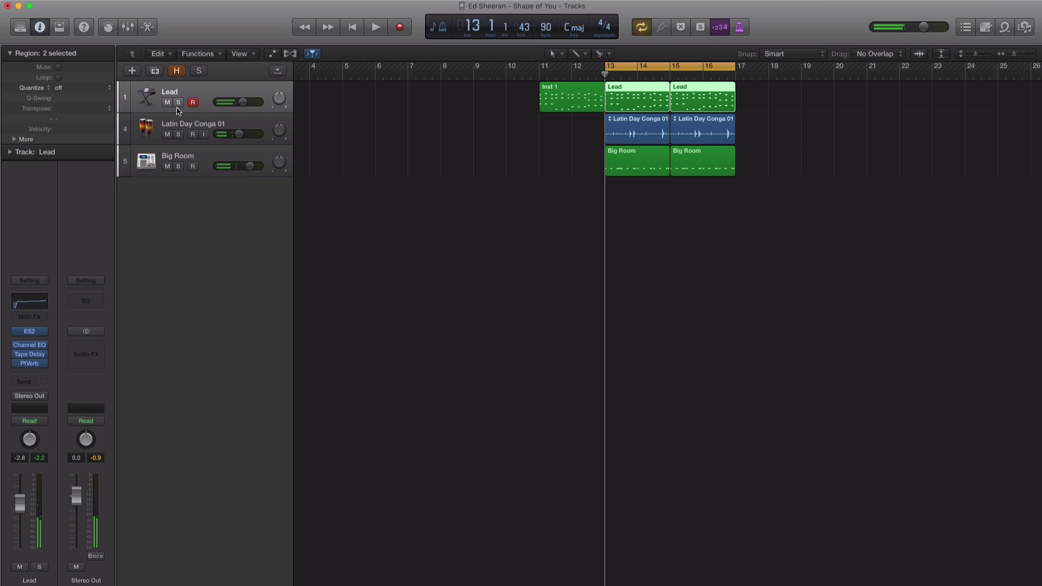
- Create one empty software instrument track below Lead and load the ES2 synthesizer on it
click(132, 71)
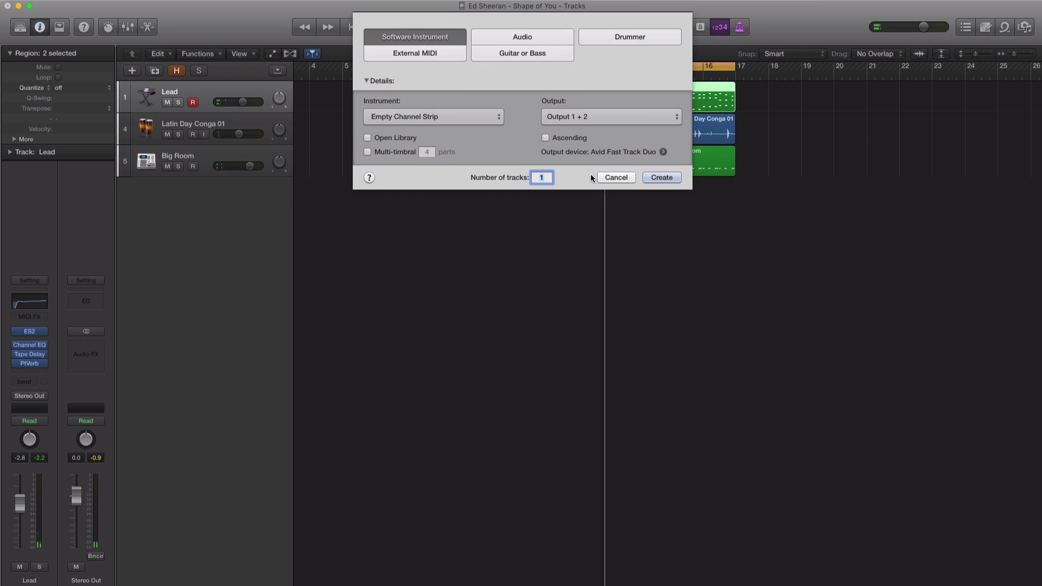
click(663, 178)
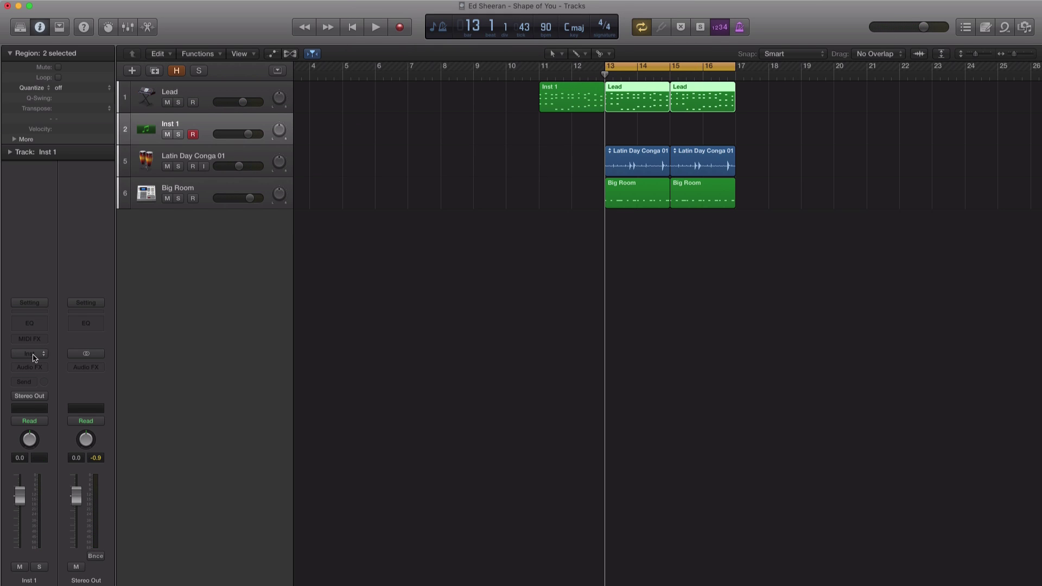
click(34, 355)
mouse_move(50, 470)
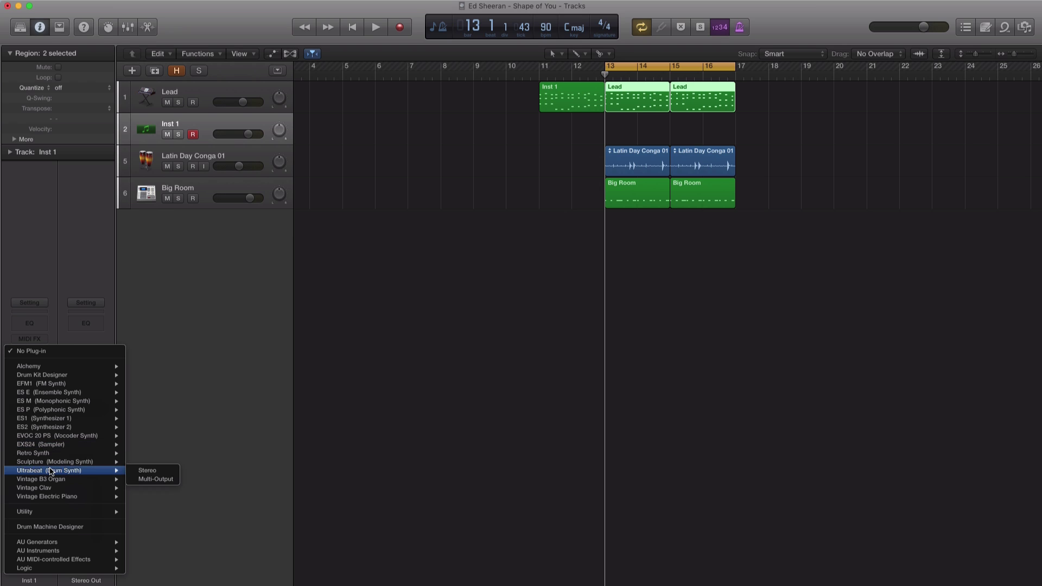
click(59, 428)
- Copy the two Lead regions at bars 13 and 15 onto the Inst 1 track and solo that track to audition the default patch
drag(439, 61, 720, 258)
drag(748, 126, 642, 140)
click(179, 134)
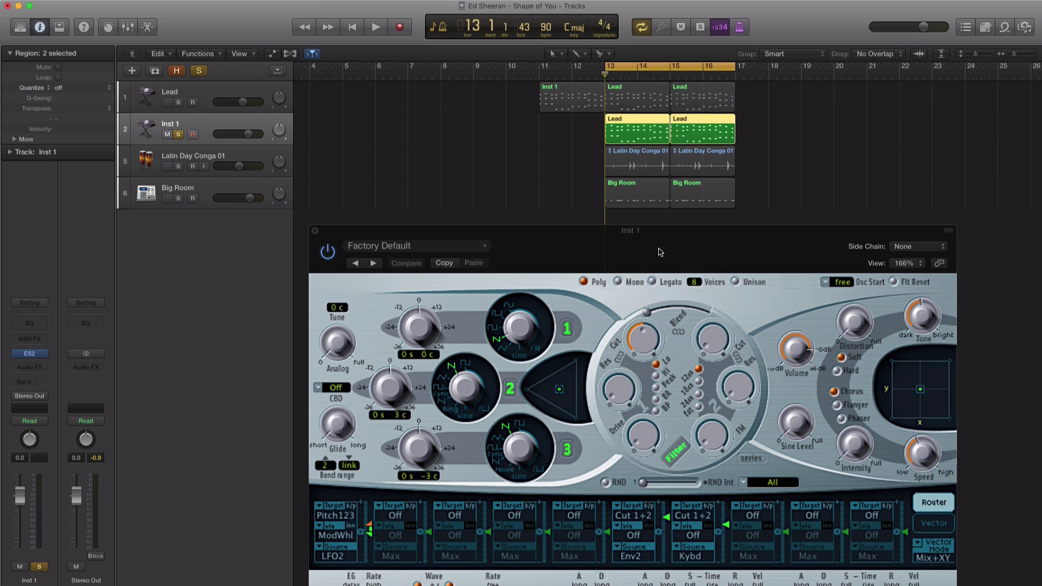
drag(659, 249, 613, 214)
key(space)
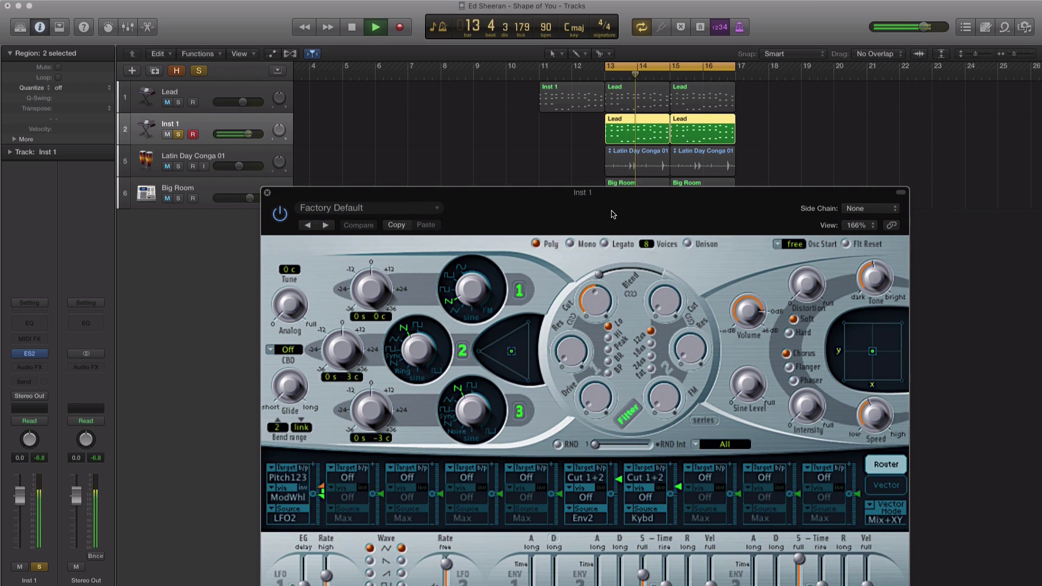
key(space)
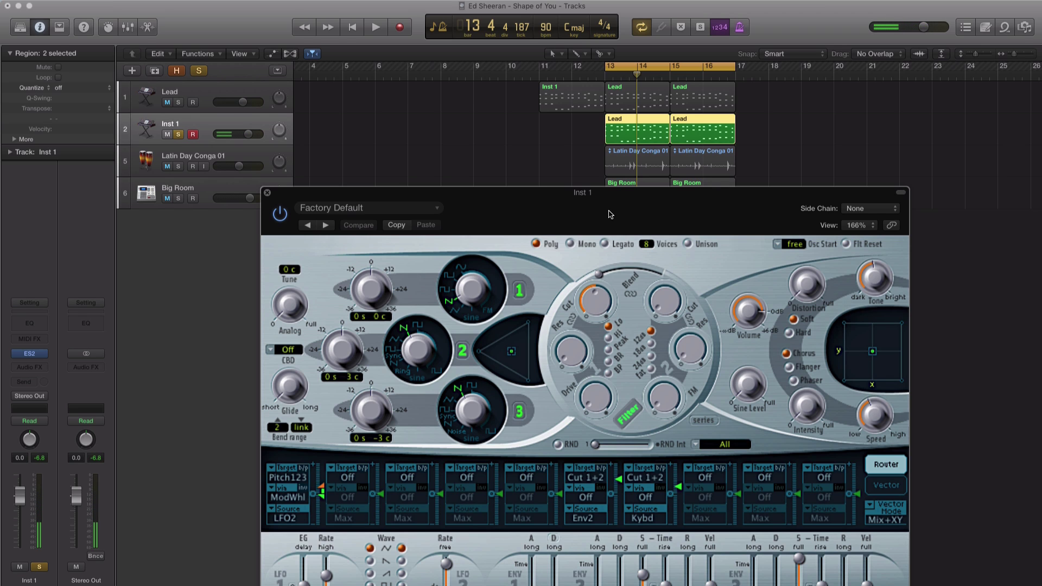
- Enable Unison with 16 voices, set oscillator 3 to a square-type waveform, and audition the sound
drag(610, 214, 632, 185)
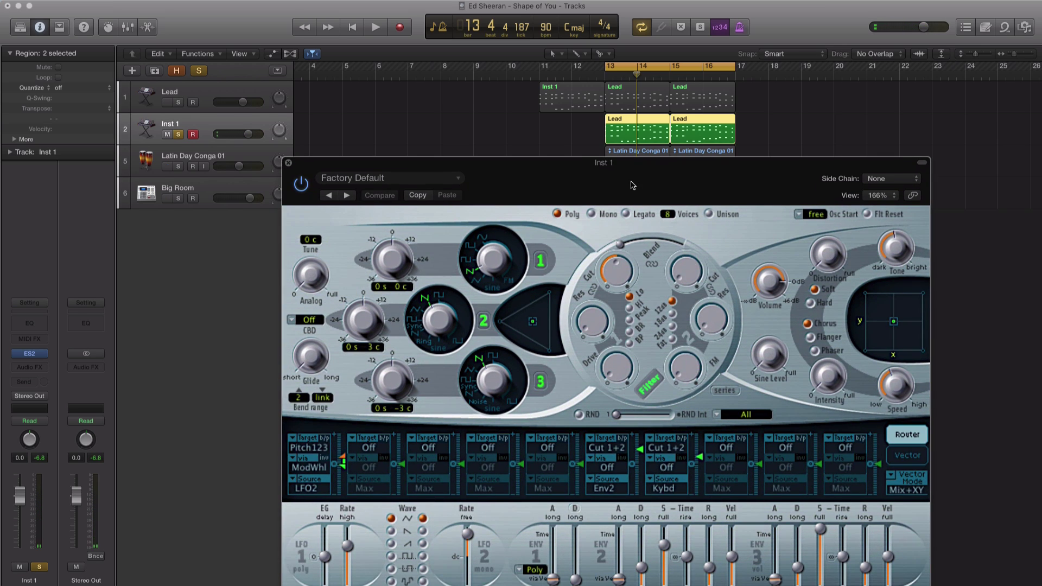
click(709, 214)
drag(669, 188, 671, 171)
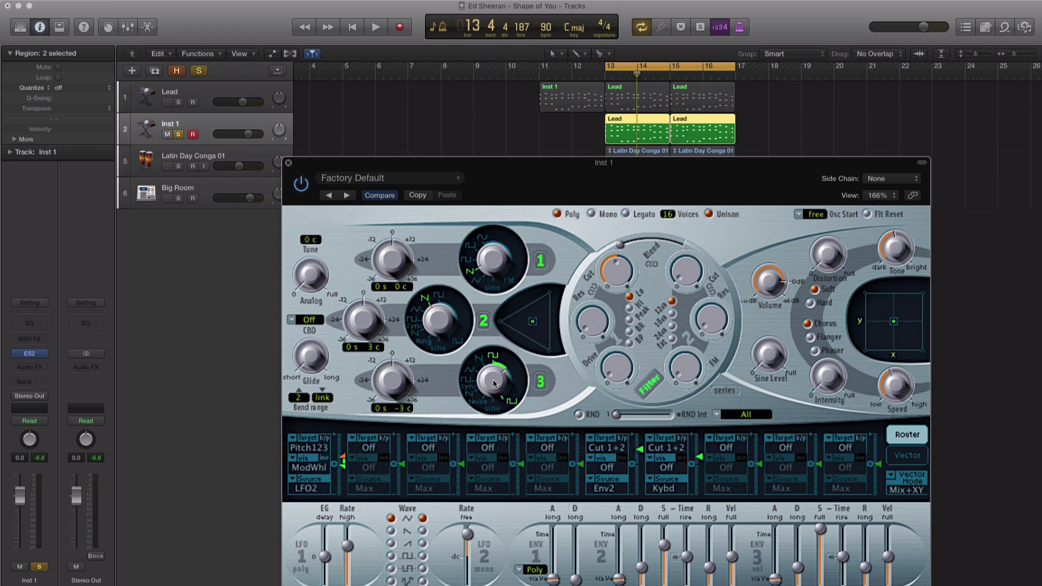
key(space)
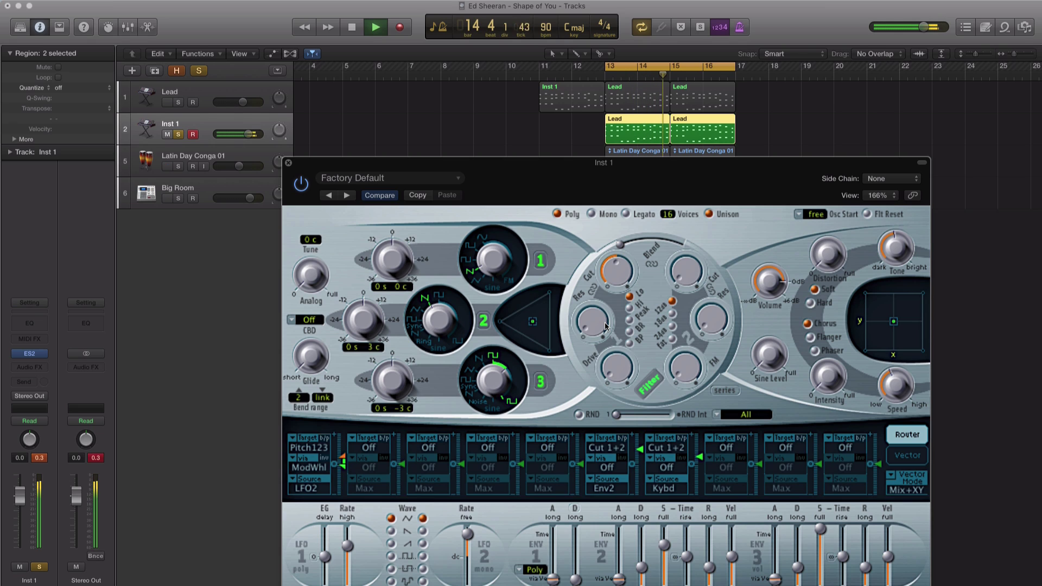
key(space)
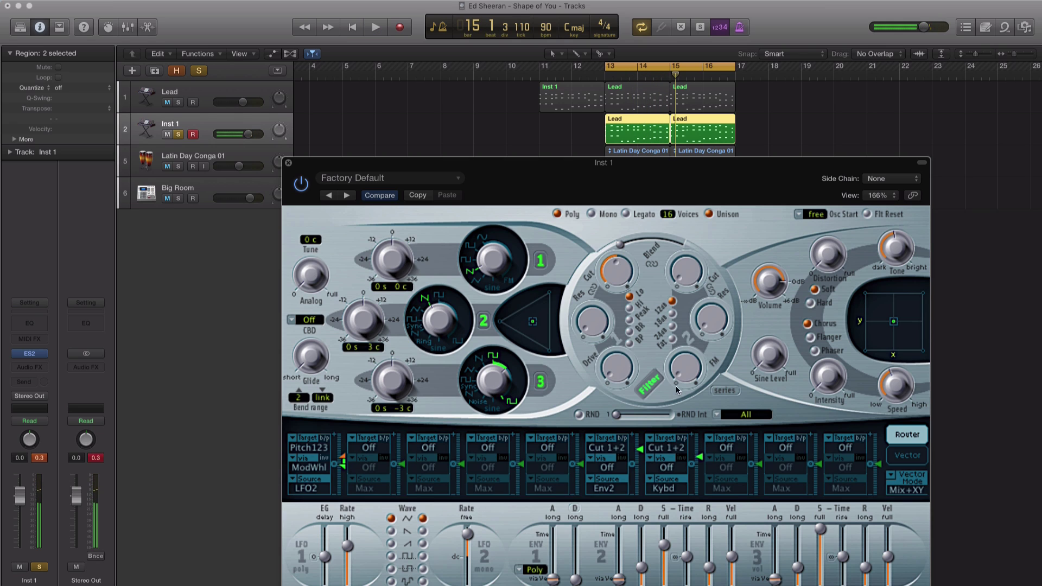
- Lower the filter 1 cutoff to its minimum and listen to the filtered loop
mouse_move(614, 286)
drag(614, 286, 616, 375)
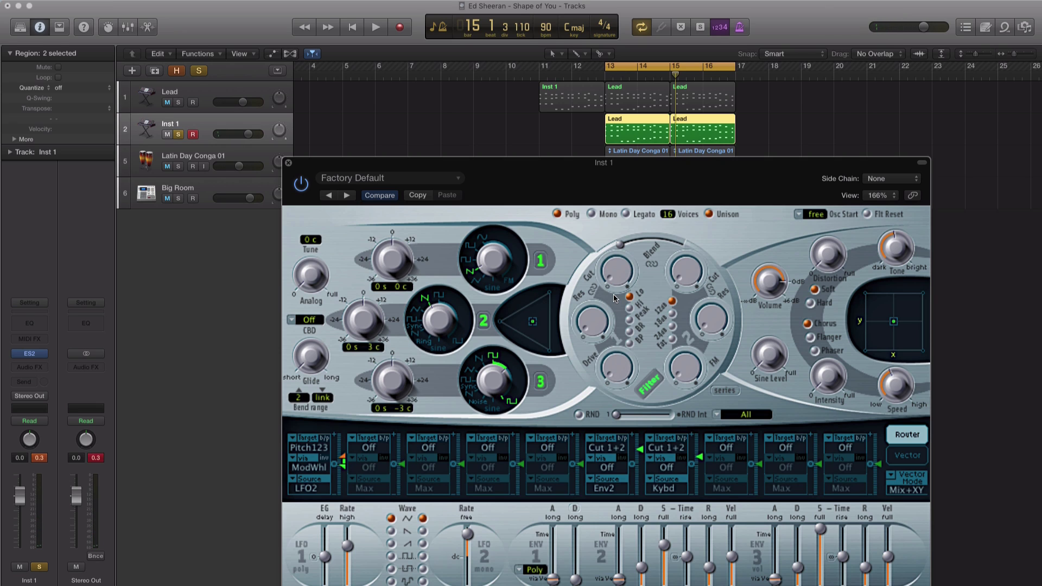
key(space)
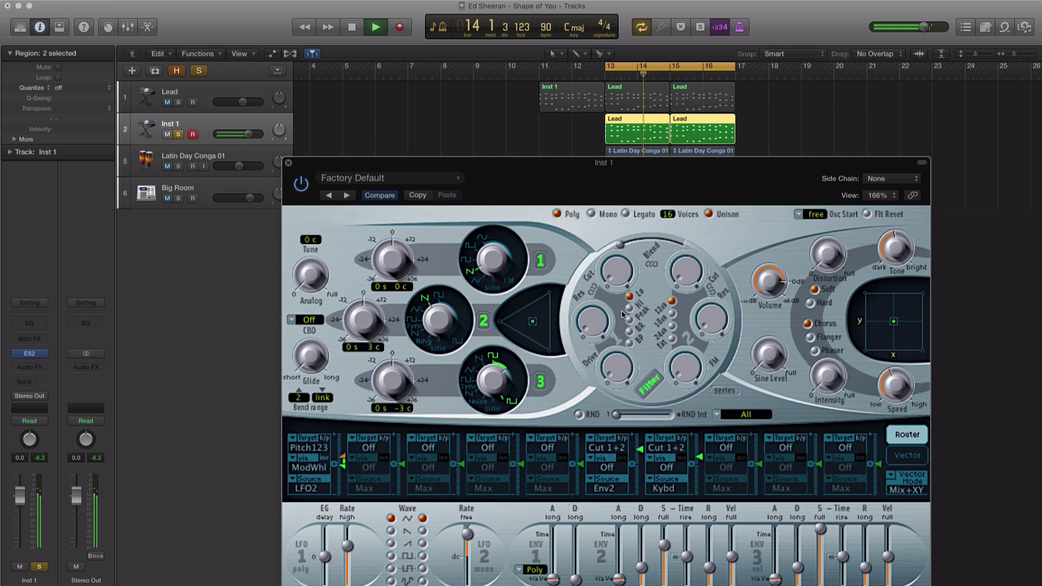
key(space)
- Add a little drive to filter 1 and listen to the effect on the loop
drag(609, 371, 611, 352)
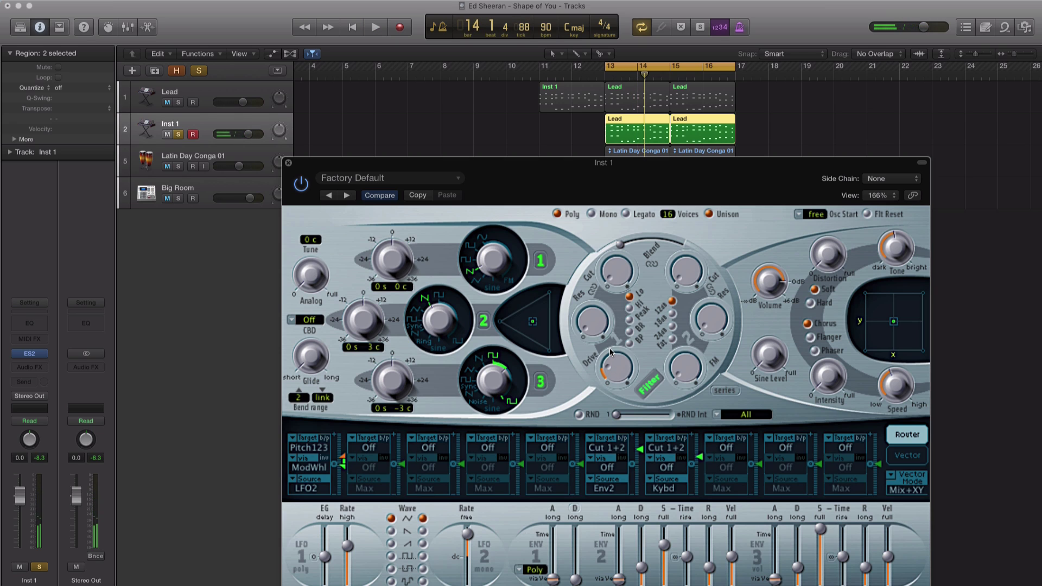
key(space)
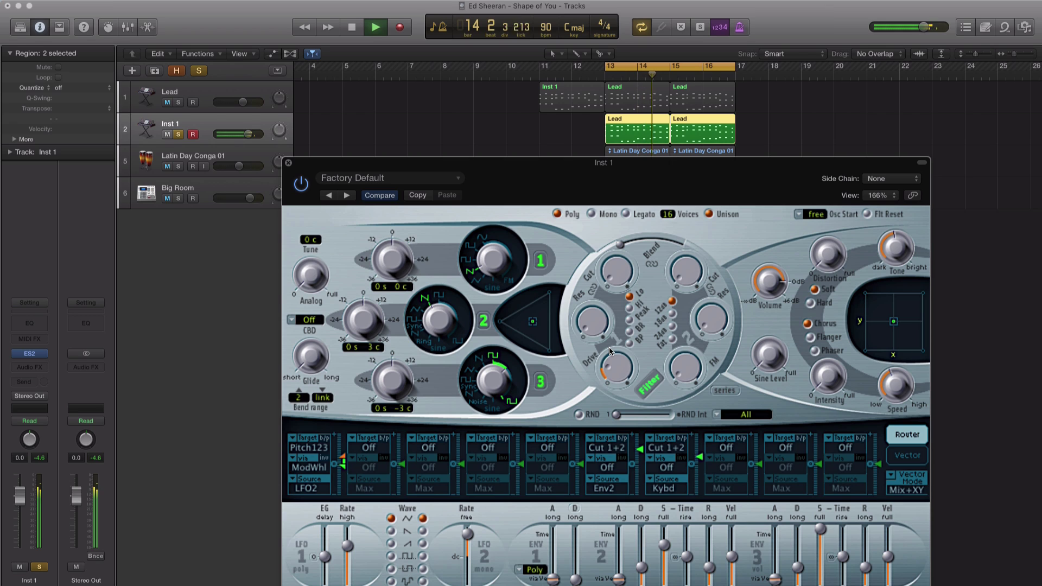
key(space)
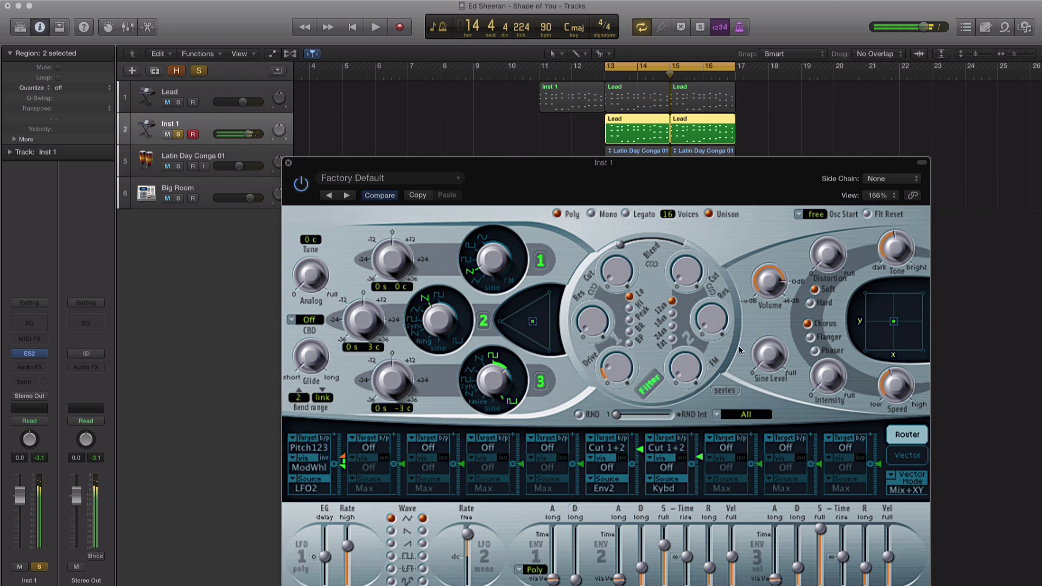
- Raise the Sine Level substantially and play the loop to check the added body
drag(769, 359, 774, 348)
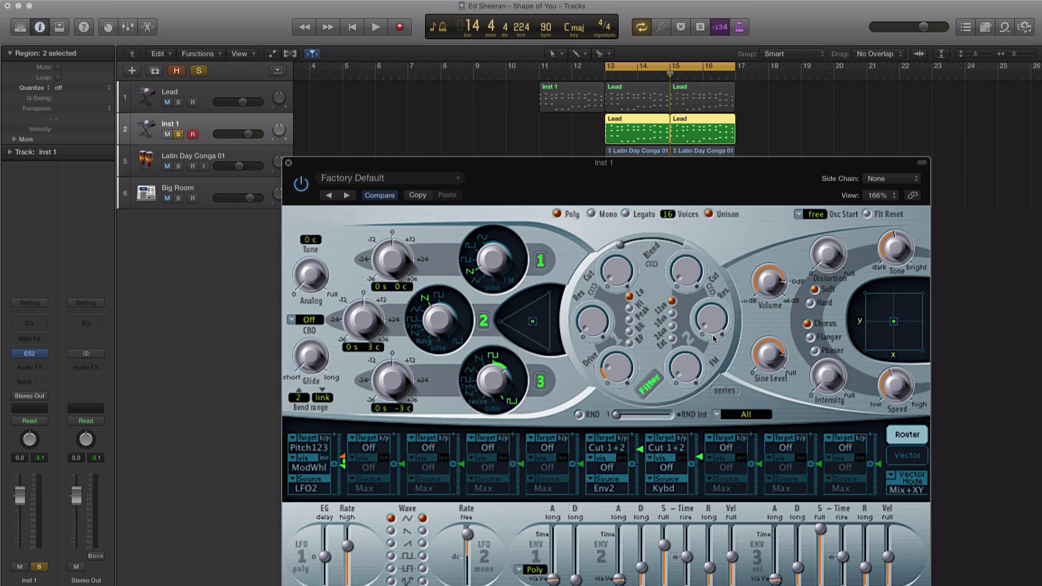
key(space)
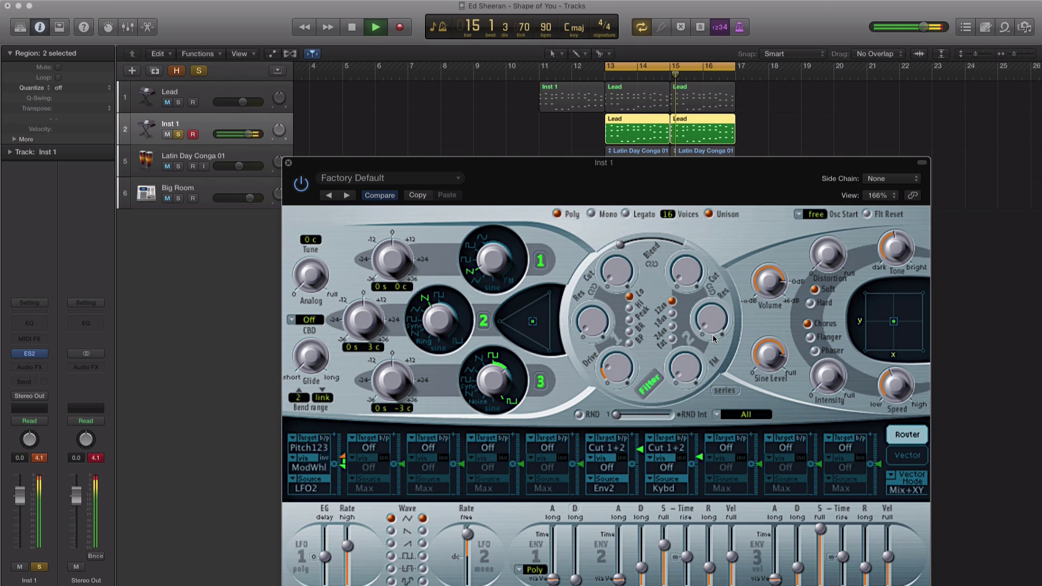
key(space)
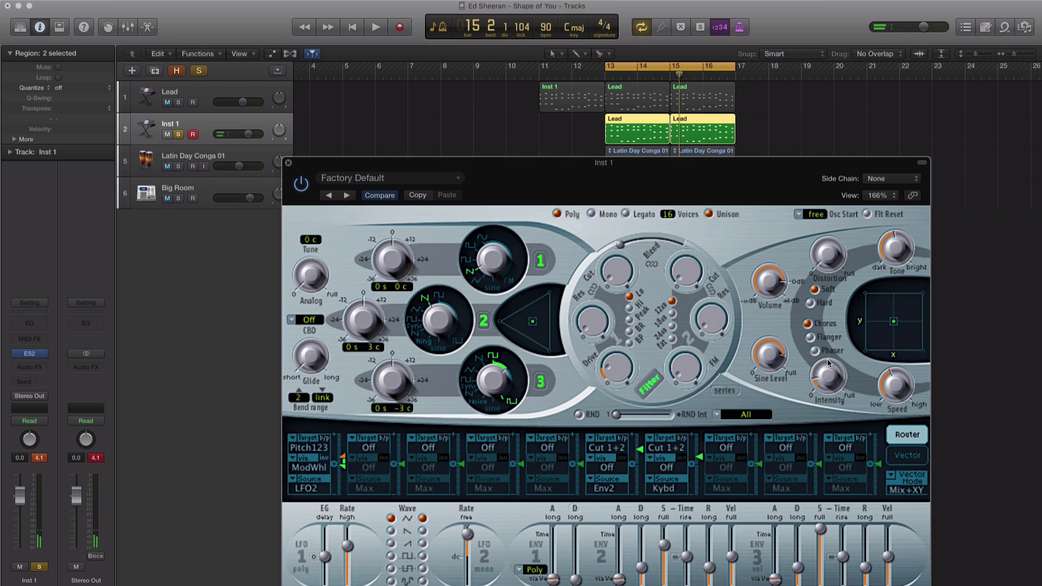
- Fine-tune a low Chorus intensity while the loop plays
key(space)
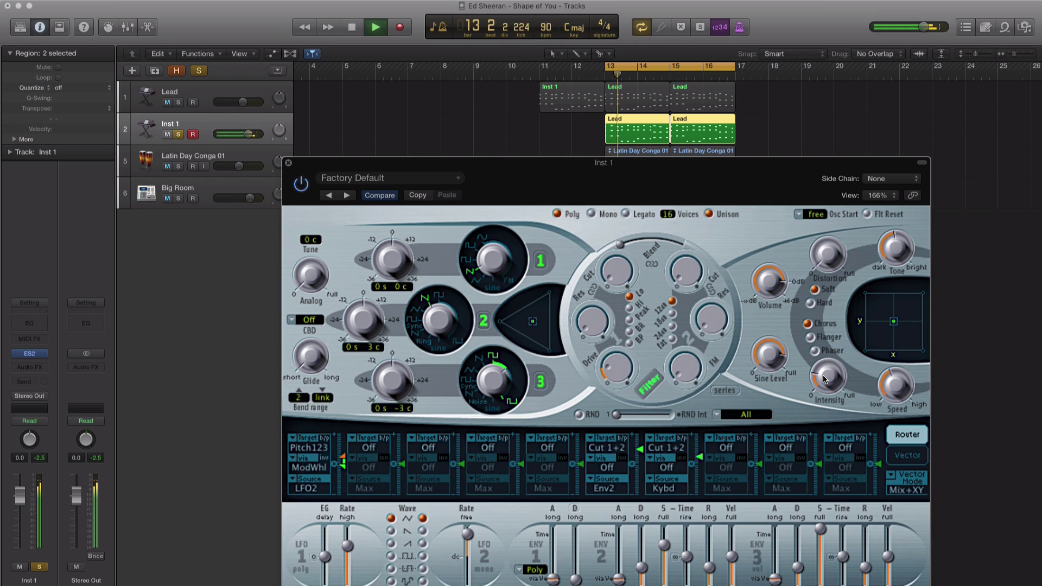
mouse_move(824, 375)
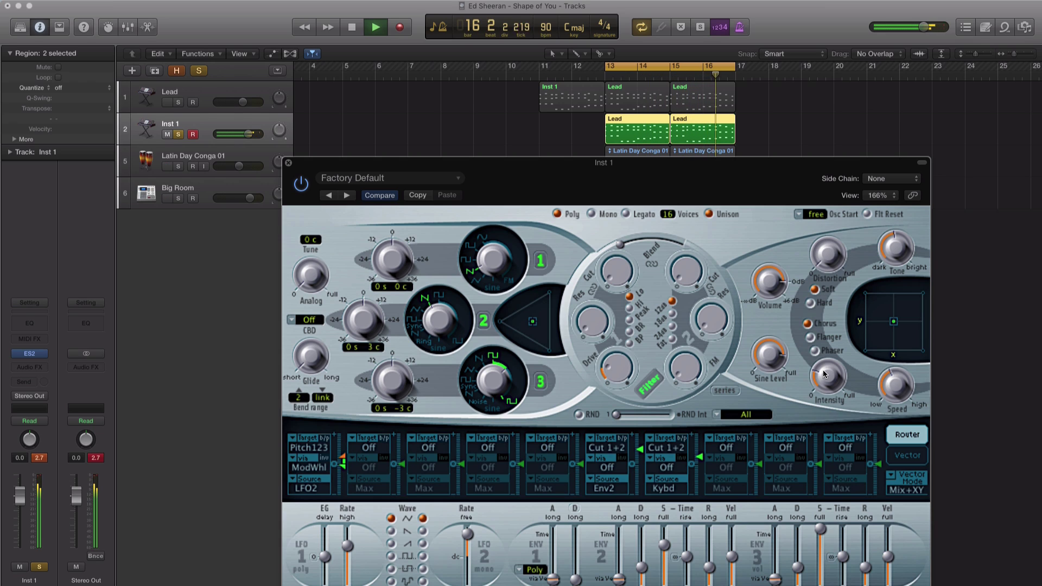
key(space)
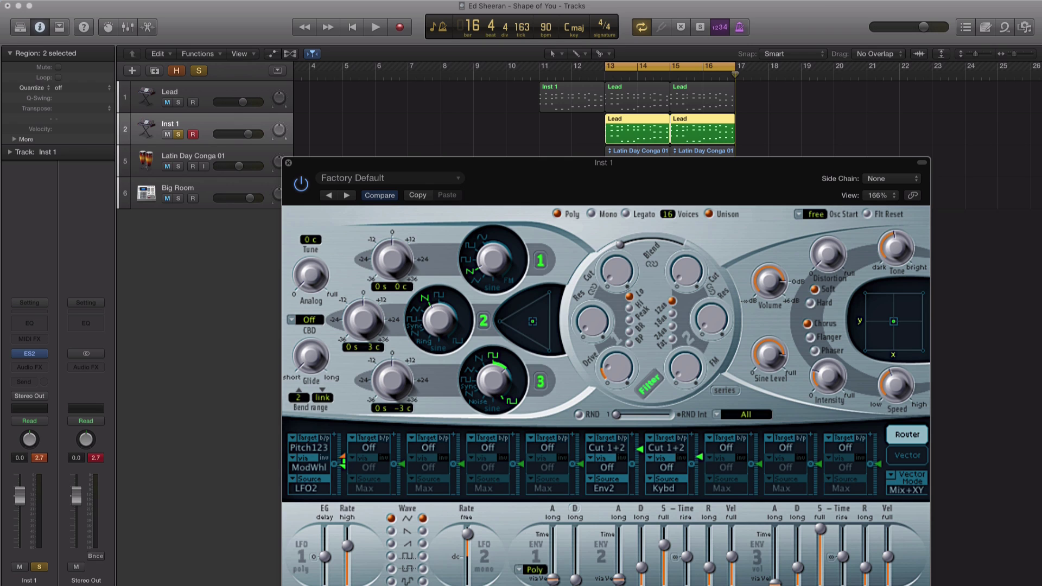
- Lower the ENV 3 sustain to 0, reposition the synth window to show all its controls, and audition the result
drag(822, 533, 822, 585)
drag(684, 193, 650, 86)
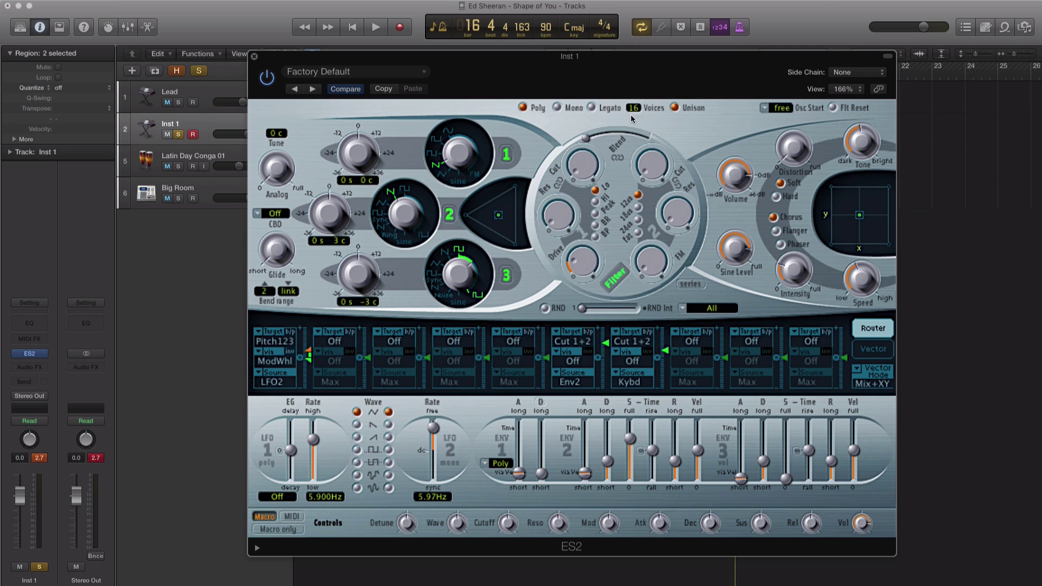
key(space)
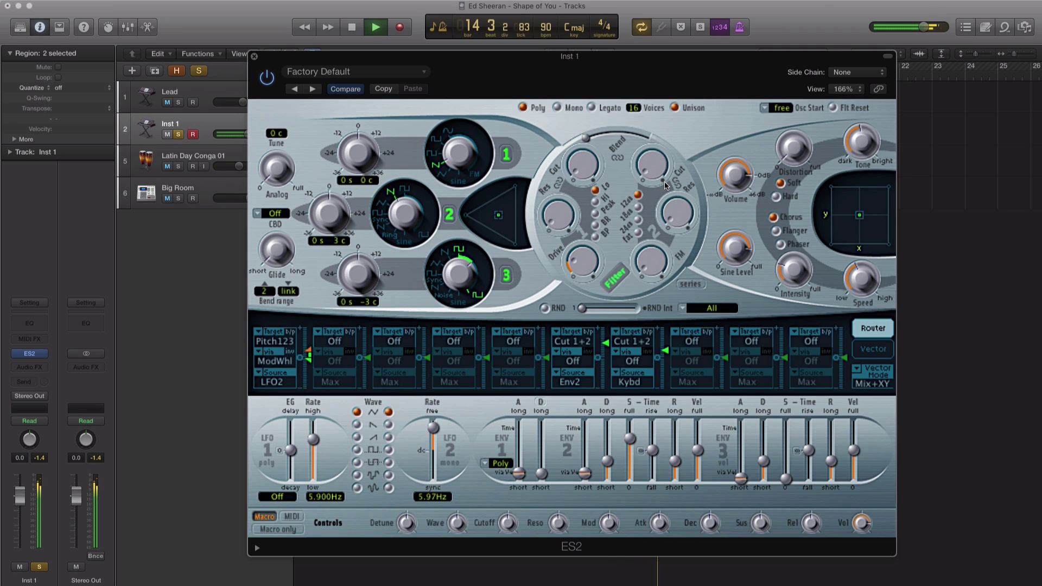
key(space)
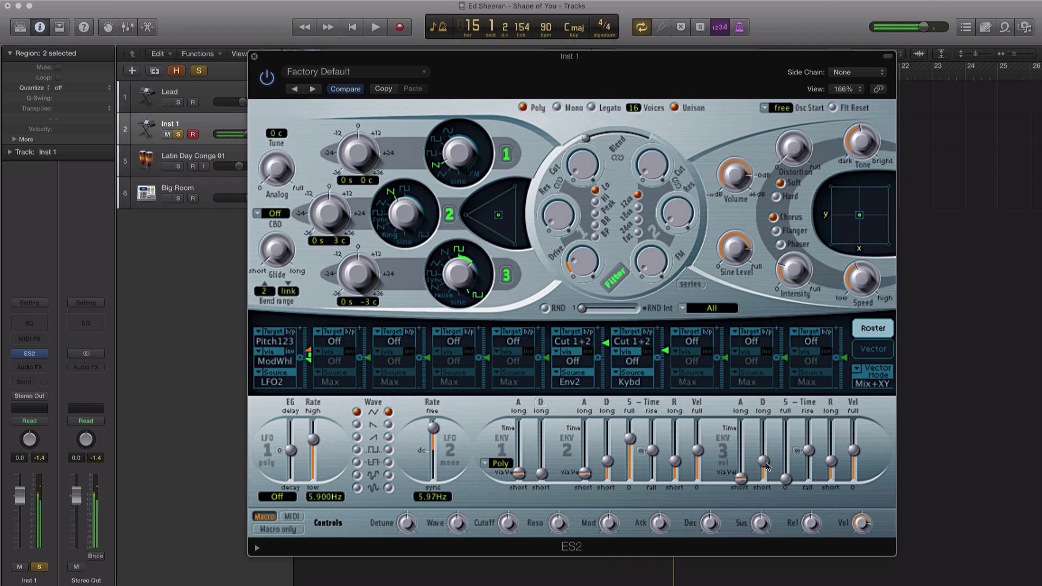
- Lengthen the ENV 3 decay to slightly above 330 ms while auditioning the loop
drag(764, 463, 763, 459)
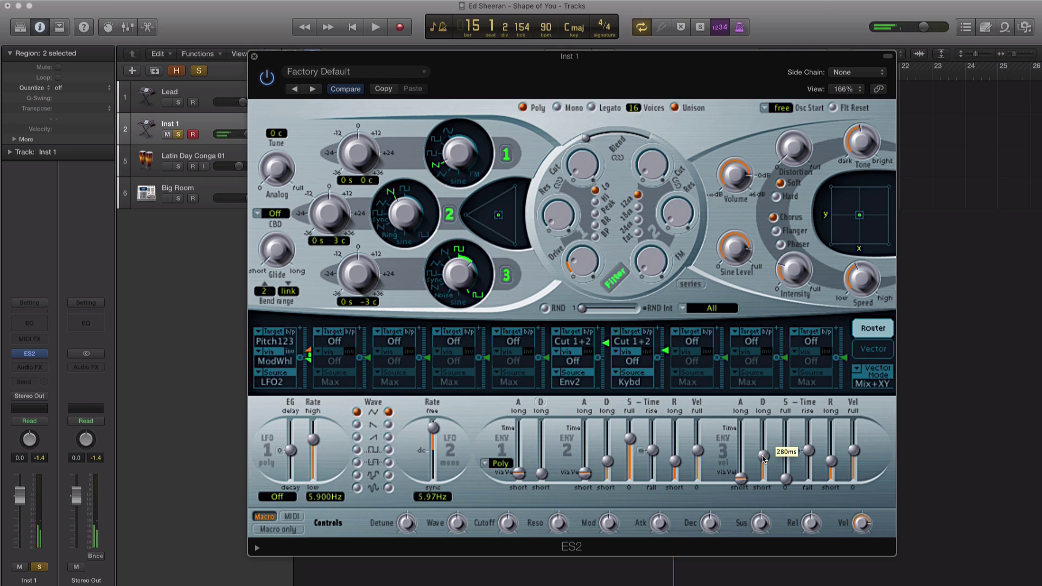
key(space)
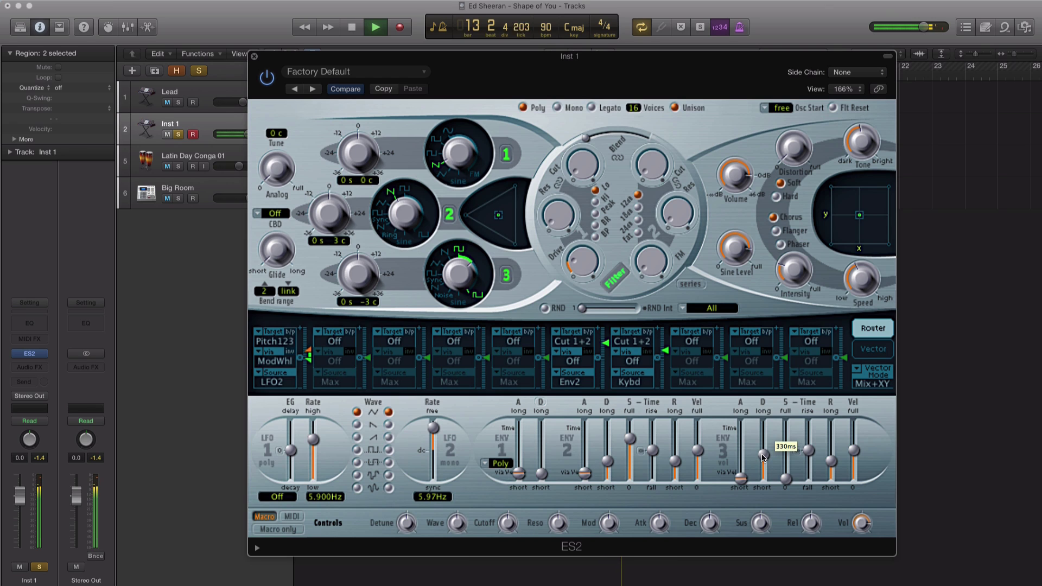
drag(763, 457, 764, 456)
key(space)
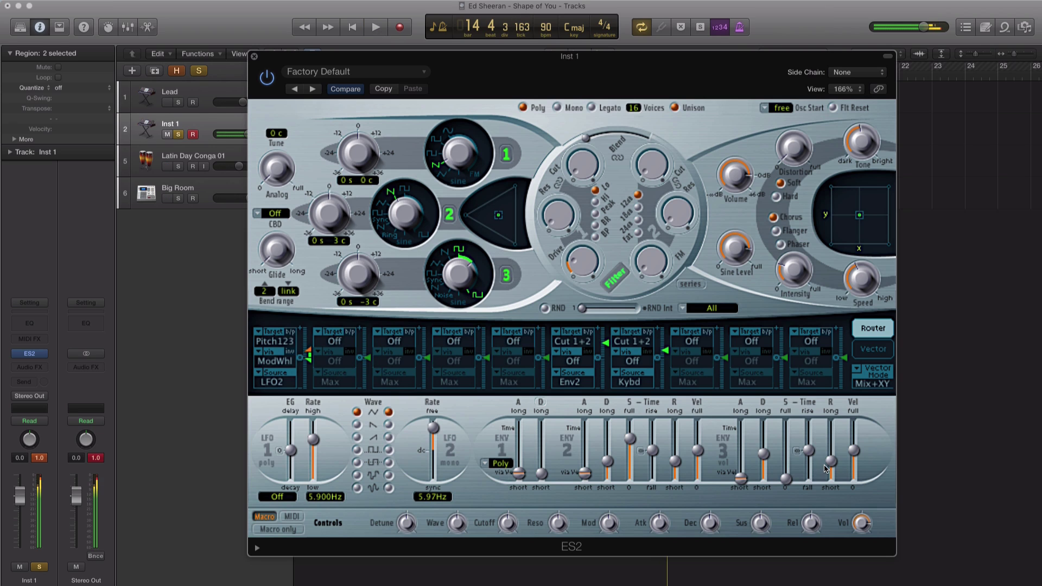
- Lengthen the ENV 3 release slightly and play the loop to check the note tails
key(space)
drag(833, 467, 834, 464)
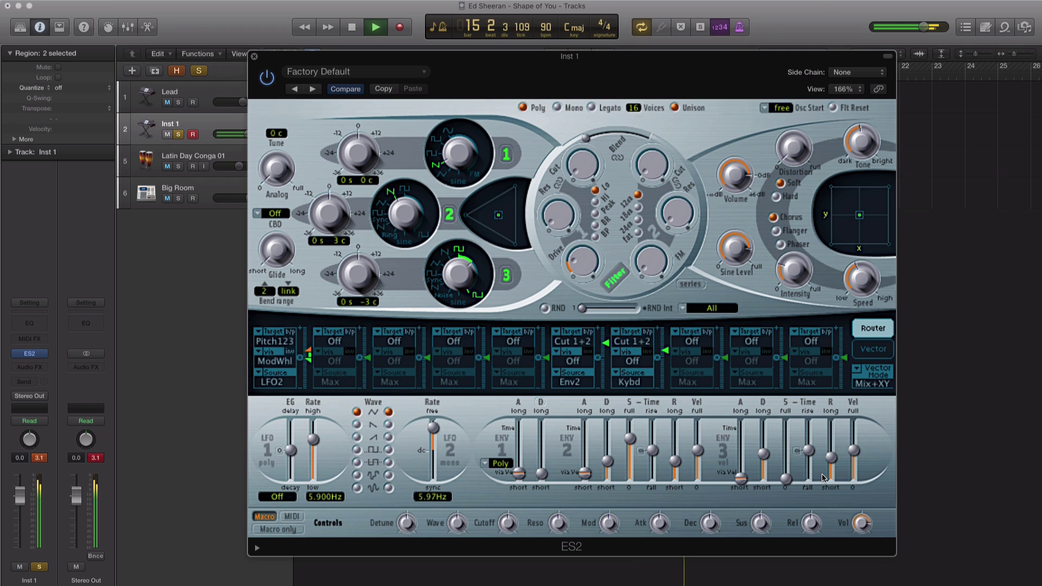
key(space)
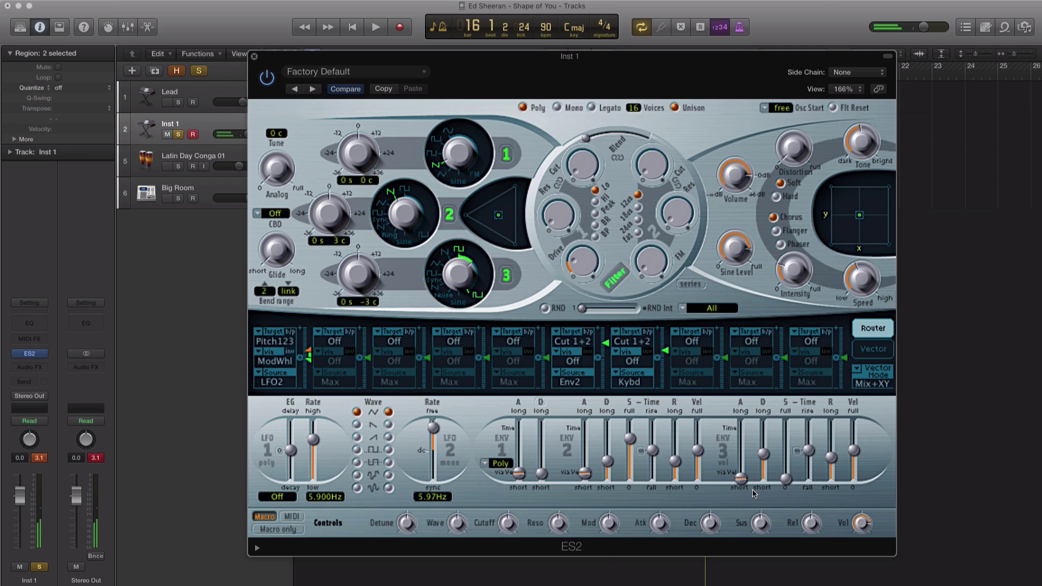
- Set the ENV 3 attack to about 0.05 ms and play the loop
key(space)
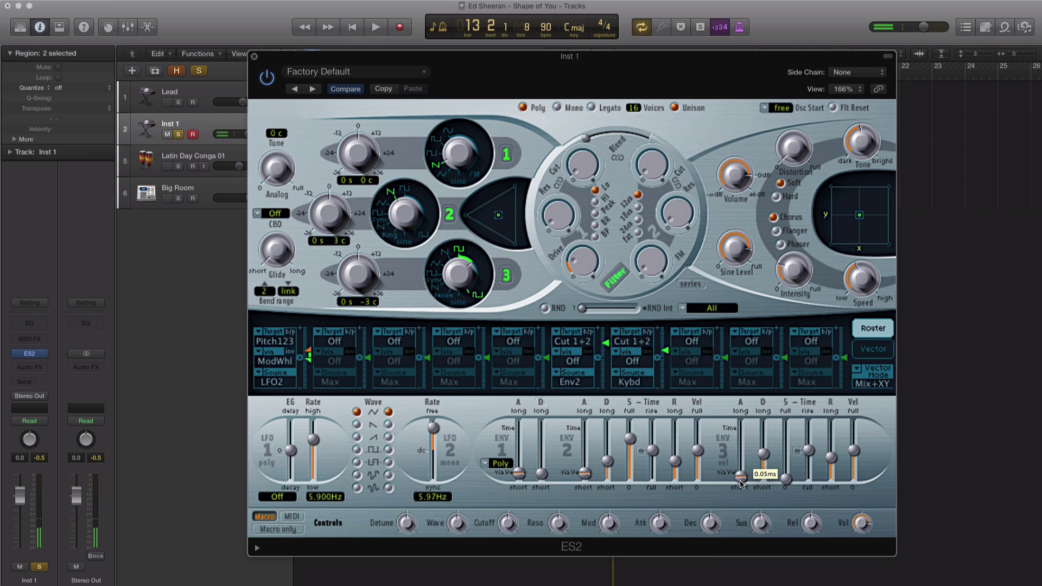
key(space)
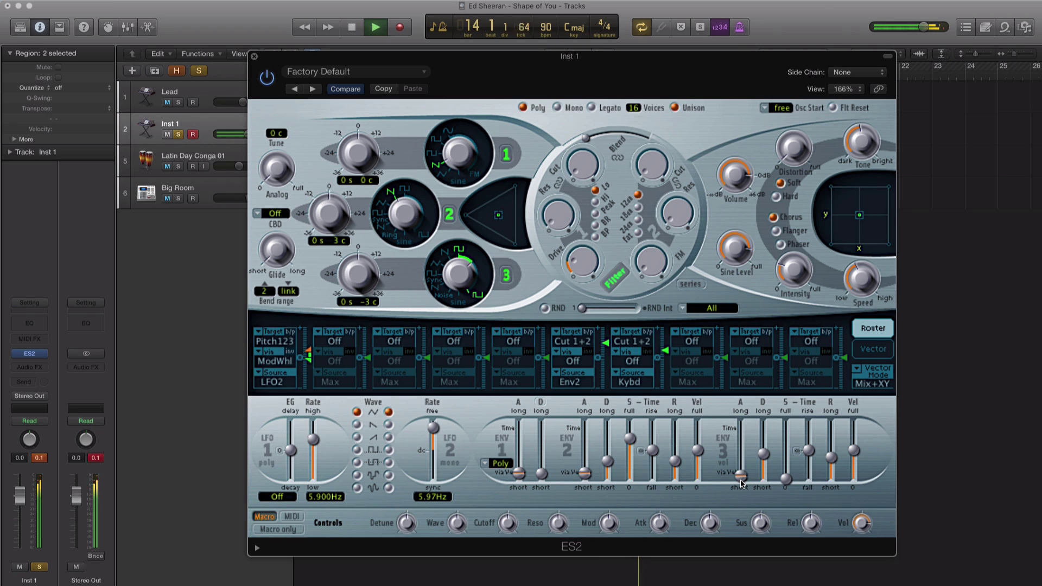
- Stop playback, close the synth window, and add a Channel EQ to the Inst 1 channel, with its window moved clear of the channel strip
mouse_move(742, 483)
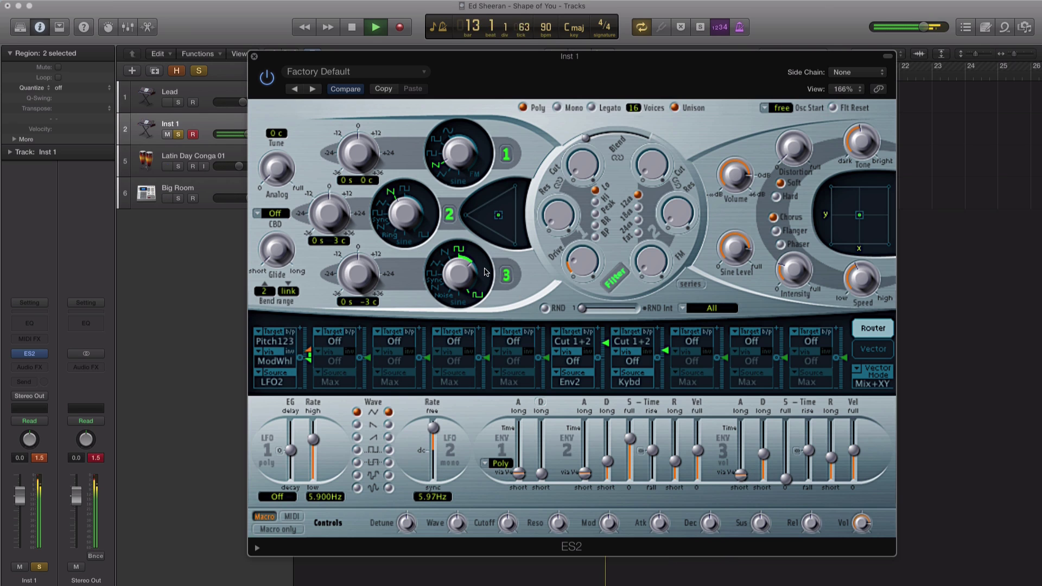
key(space)
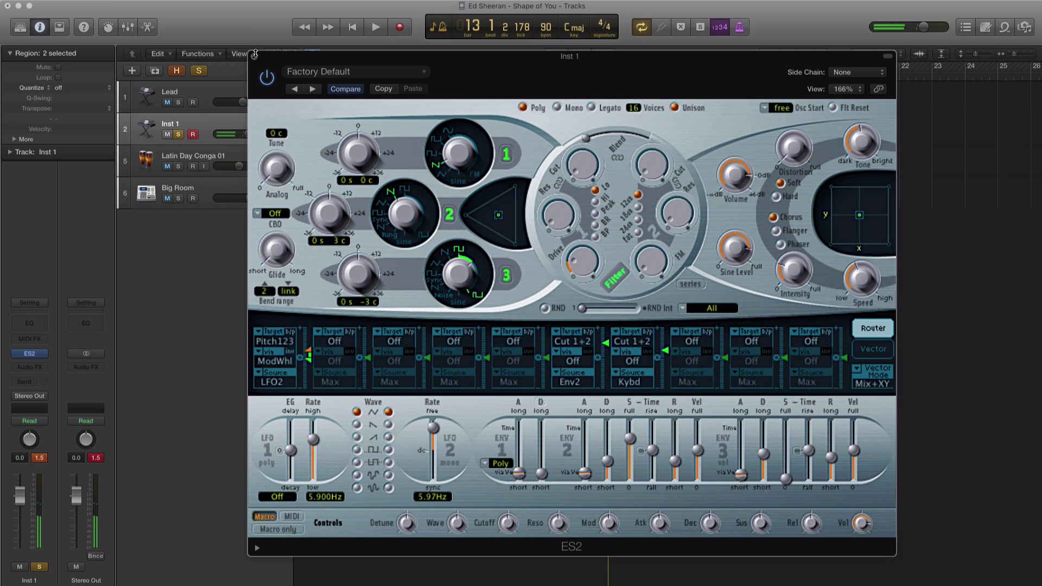
click(254, 56)
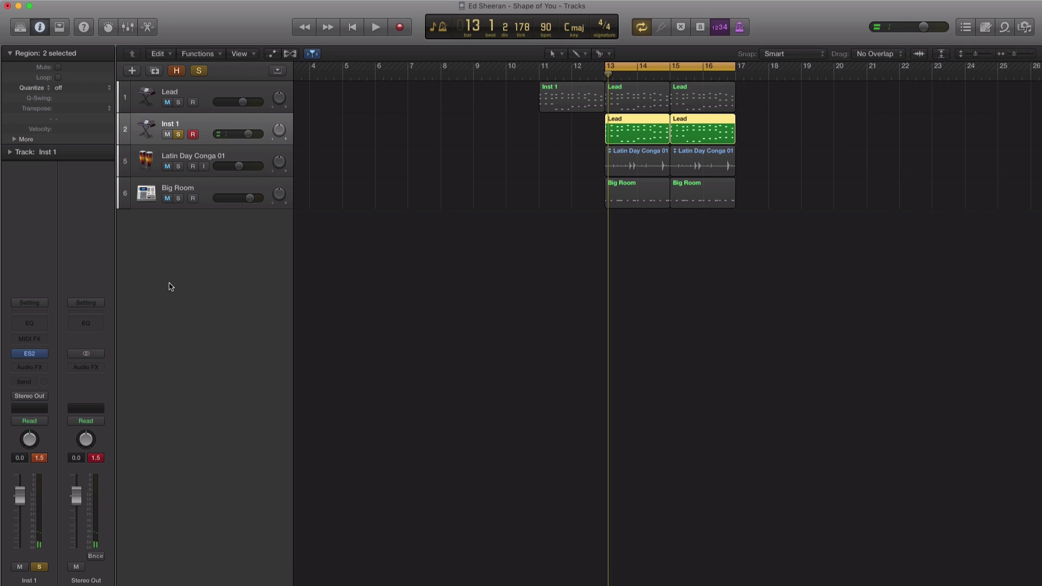
click(34, 324)
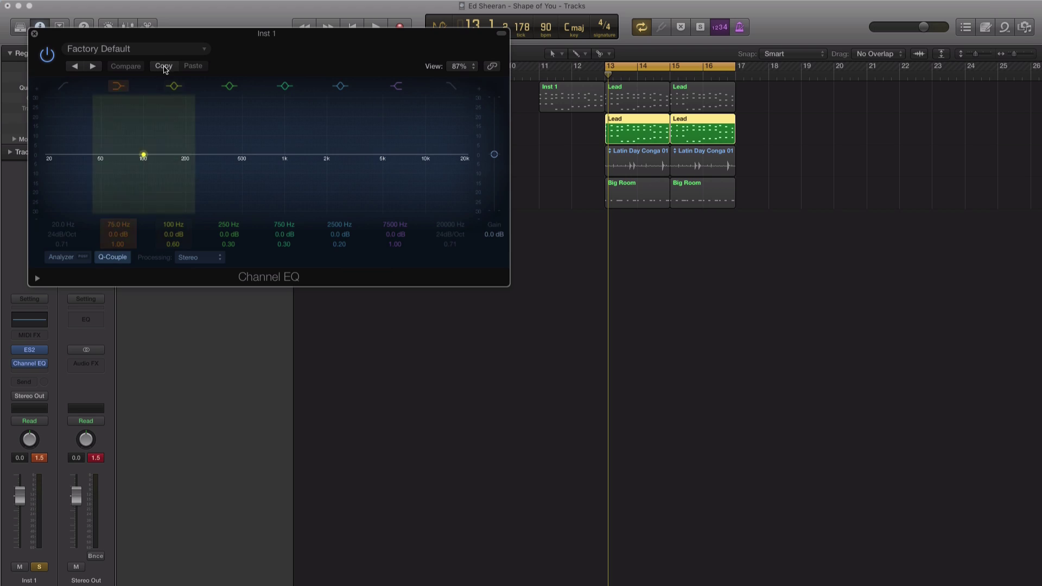
drag(255, 51, 557, 145)
- Shape the EQ with a 48 dB/Oct low cut at 56 Hz, a -3.5 dB dip at 200 Hz and a +3.5 dB high shelf at 6000 Hz
click(373, 179)
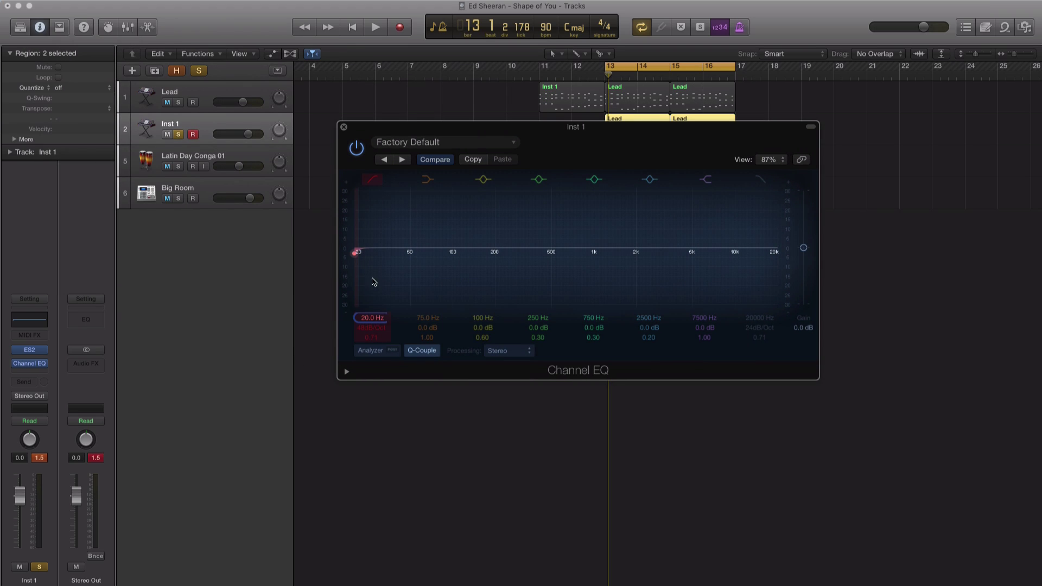
drag(374, 322, 375, 304)
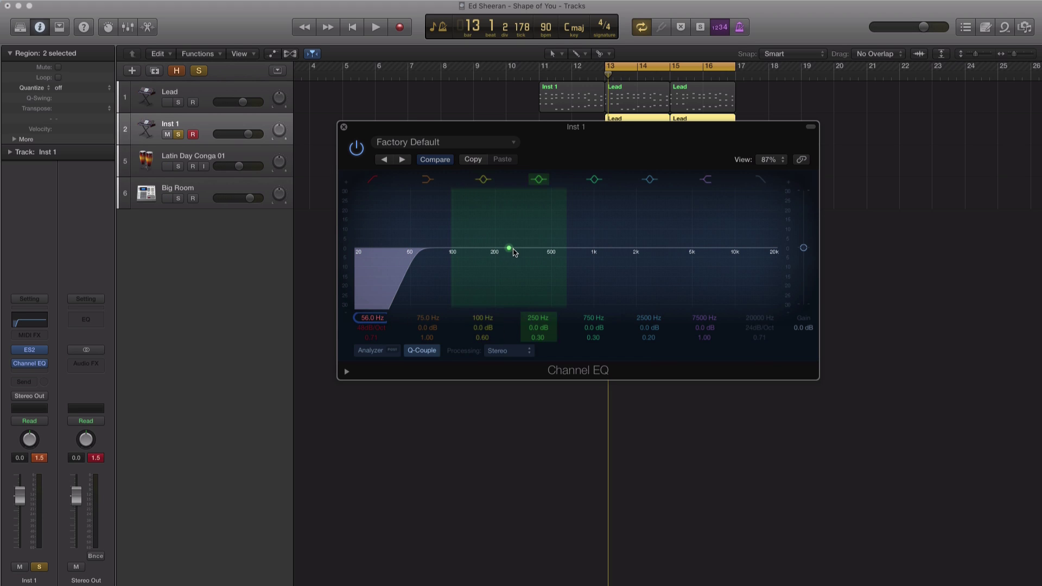
drag(517, 250, 490, 258)
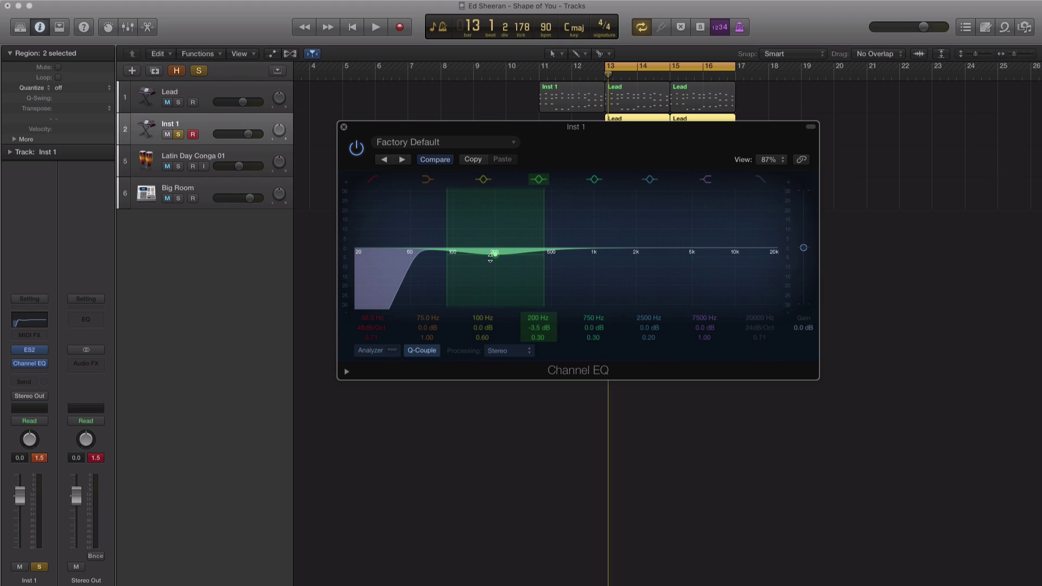
drag(718, 249, 701, 245)
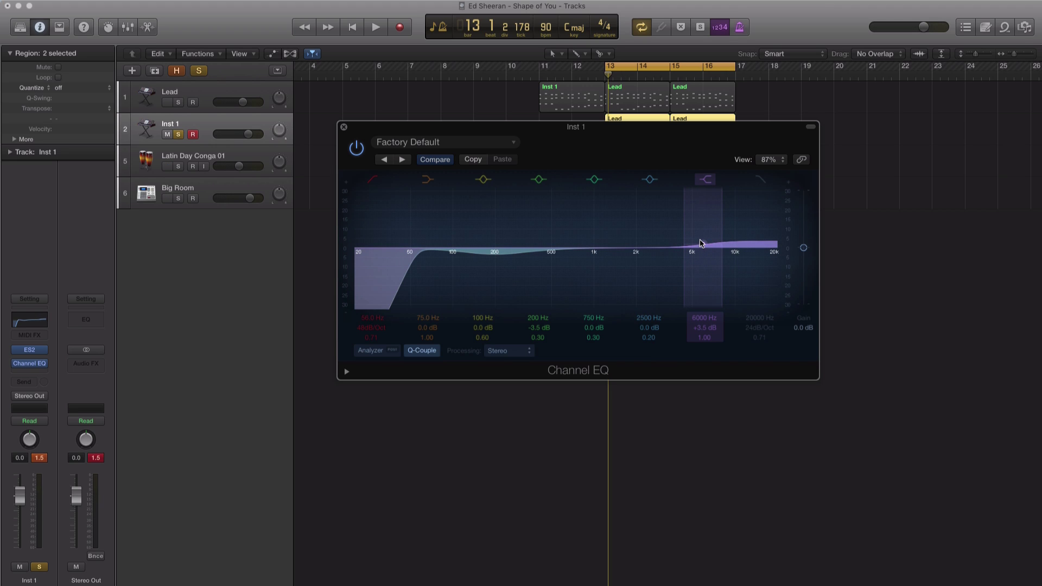
- Play the loop and compare the sound with the Channel EQ bypassed and active, then stop playback and close the EQ
key(space)
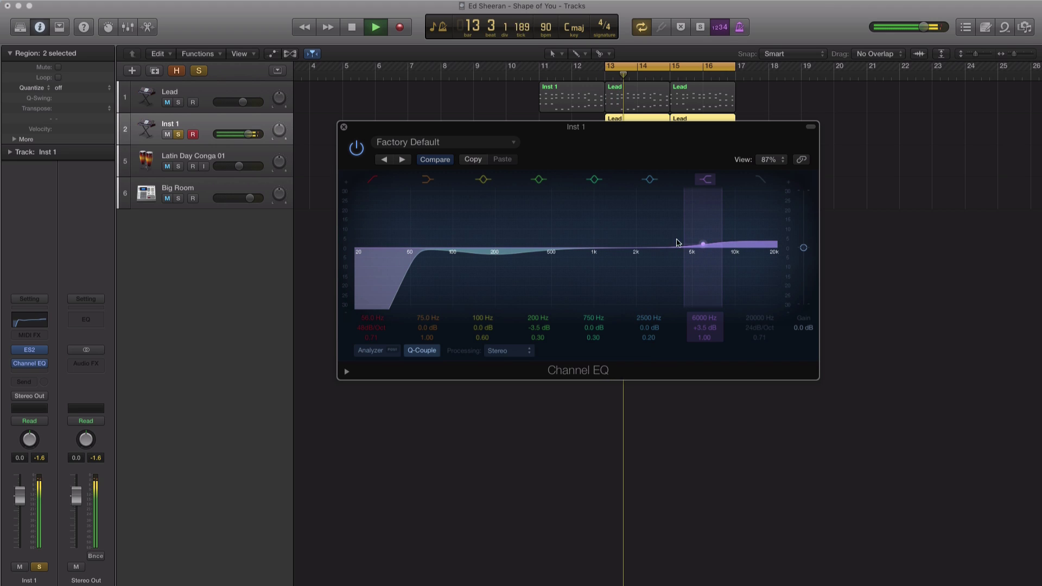
click(356, 149)
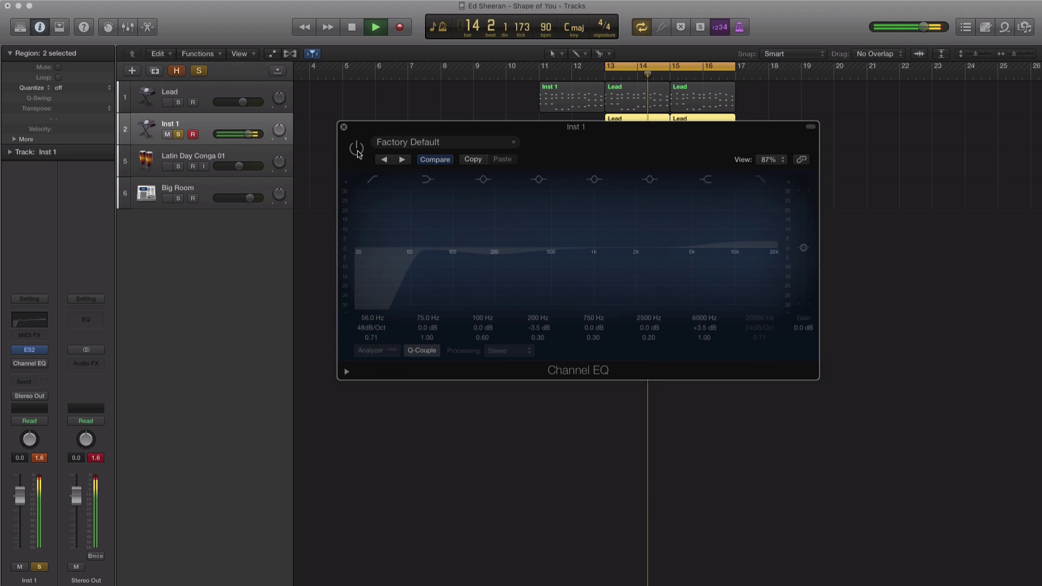
click(357, 150)
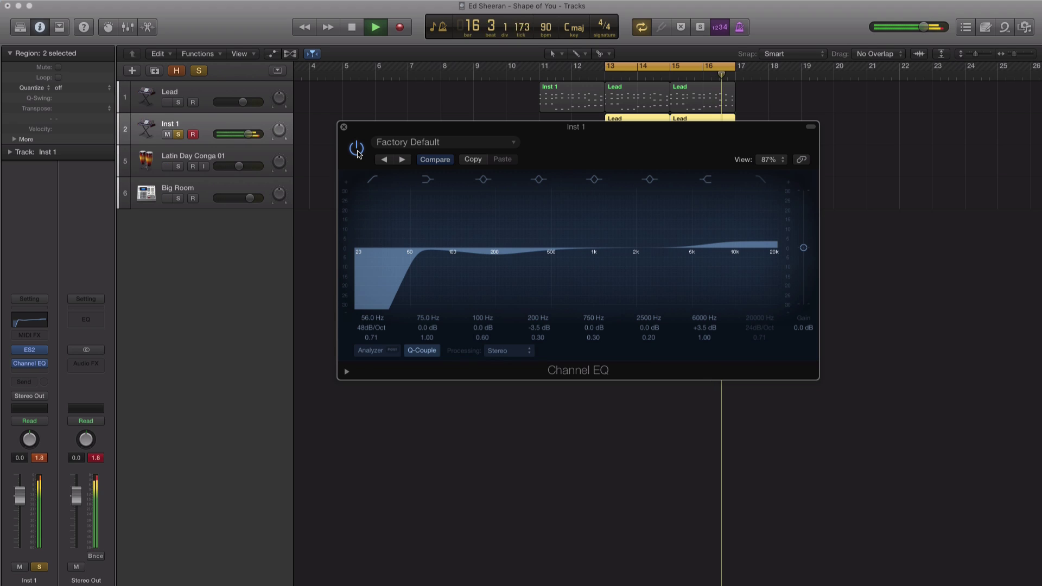
key(space)
key(super+w)
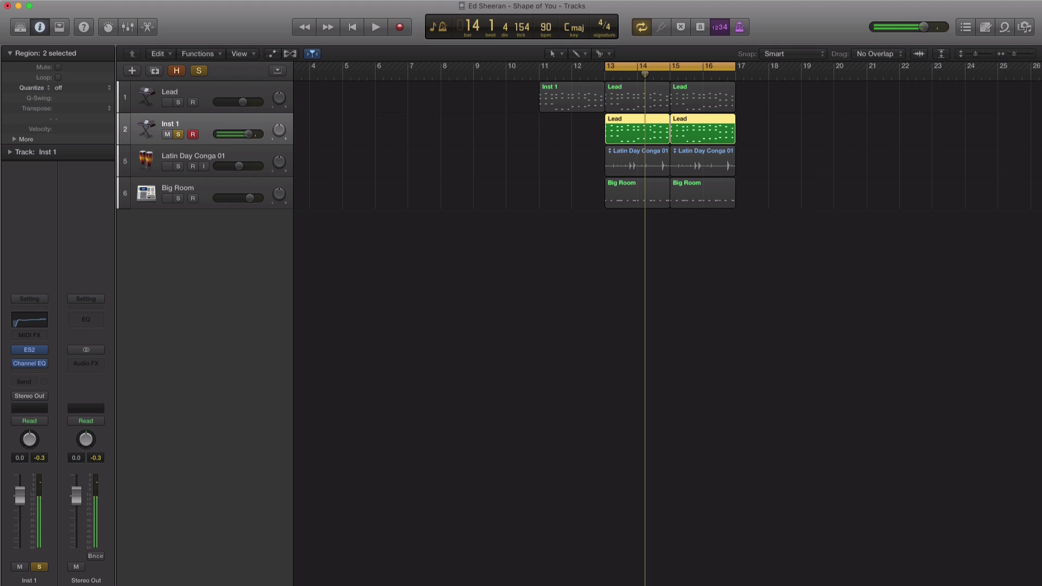
- Insert a stereo Tape Delay after the Channel EQ on Inst 1 and load its EDM Delay preset
click(39, 376)
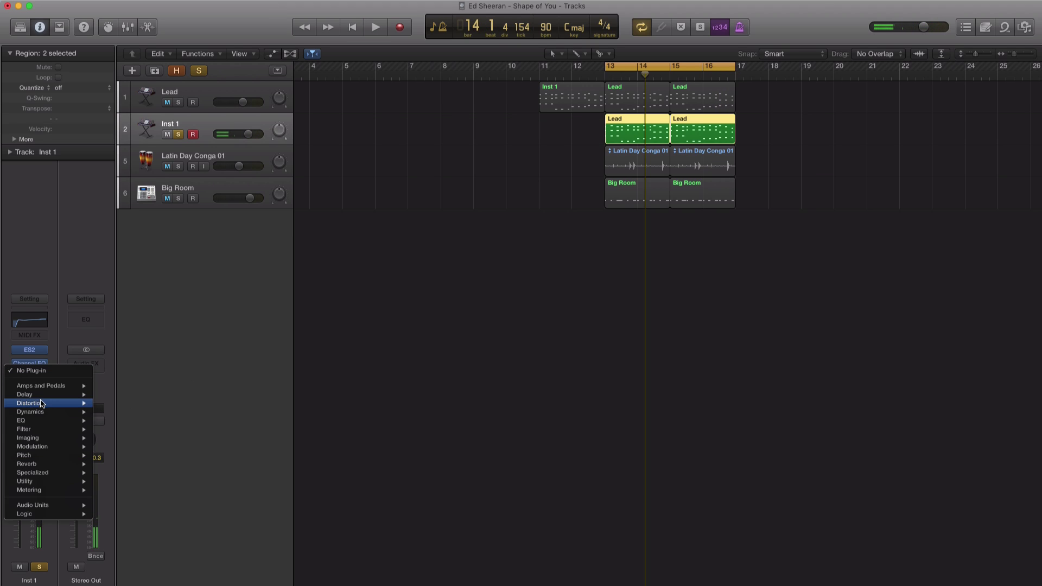
mouse_move(65, 394)
mouse_move(115, 440)
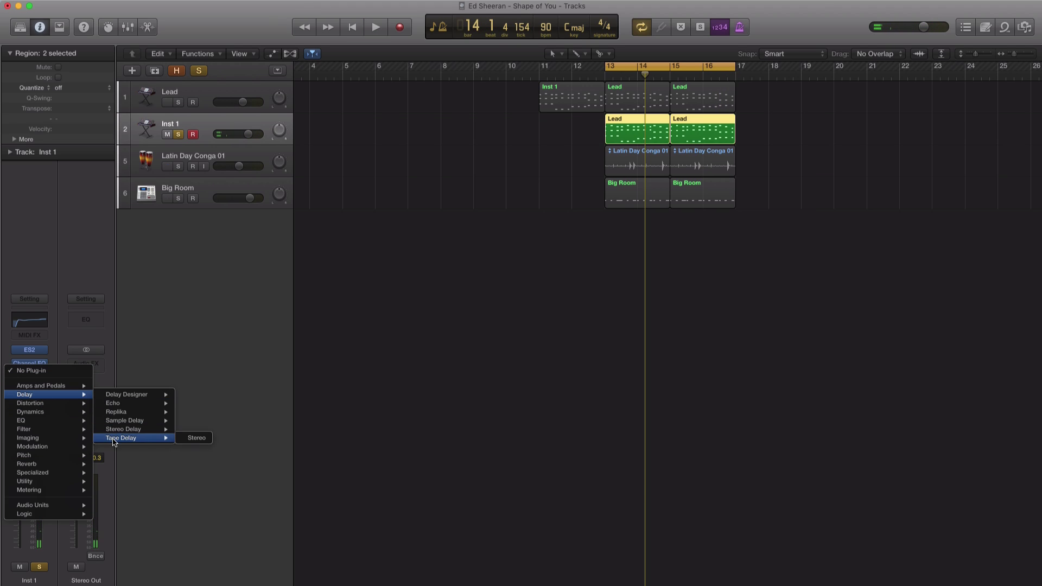
click(191, 439)
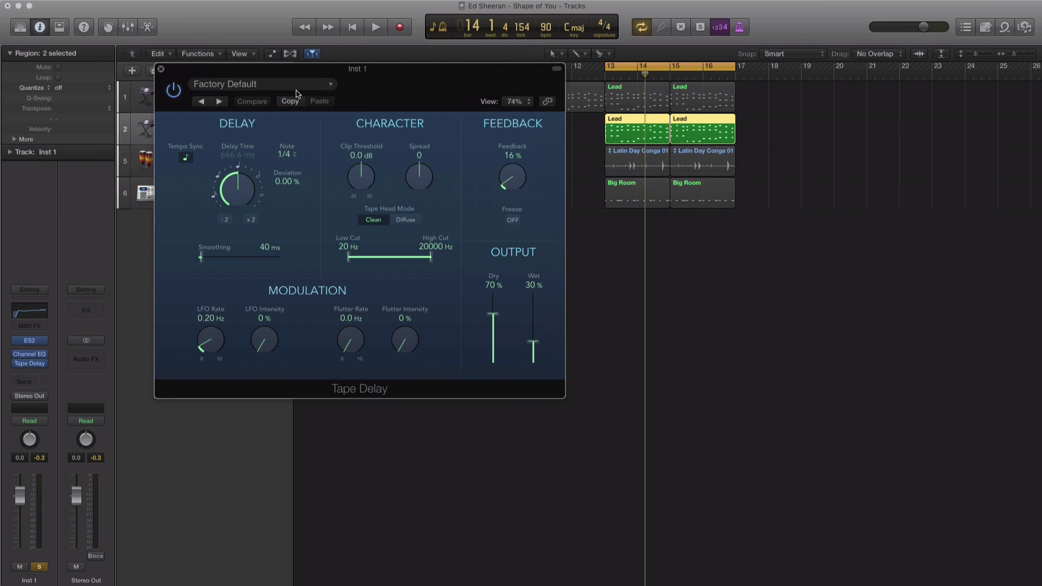
click(296, 89)
click(222, 277)
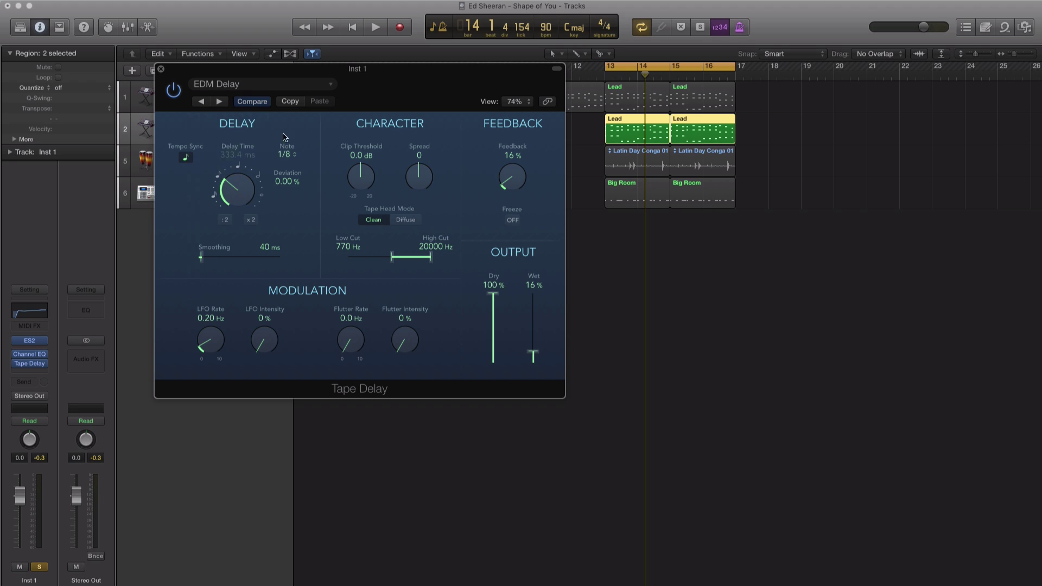
- Set the Tape Delay's wet level to 9% and feedback to 10% while auditioning the loop, then close it
key(space)
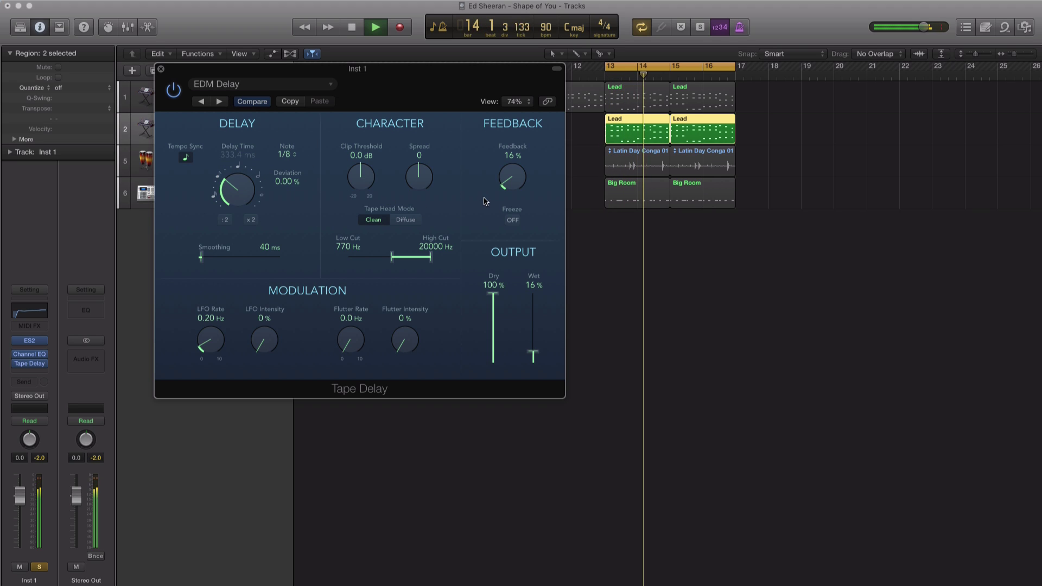
key(space)
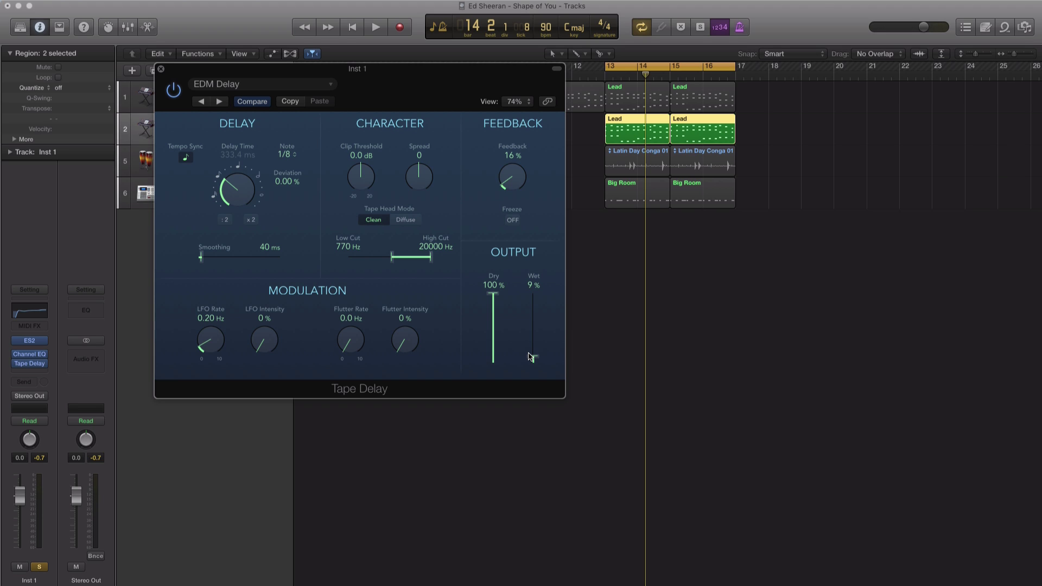
key(space)
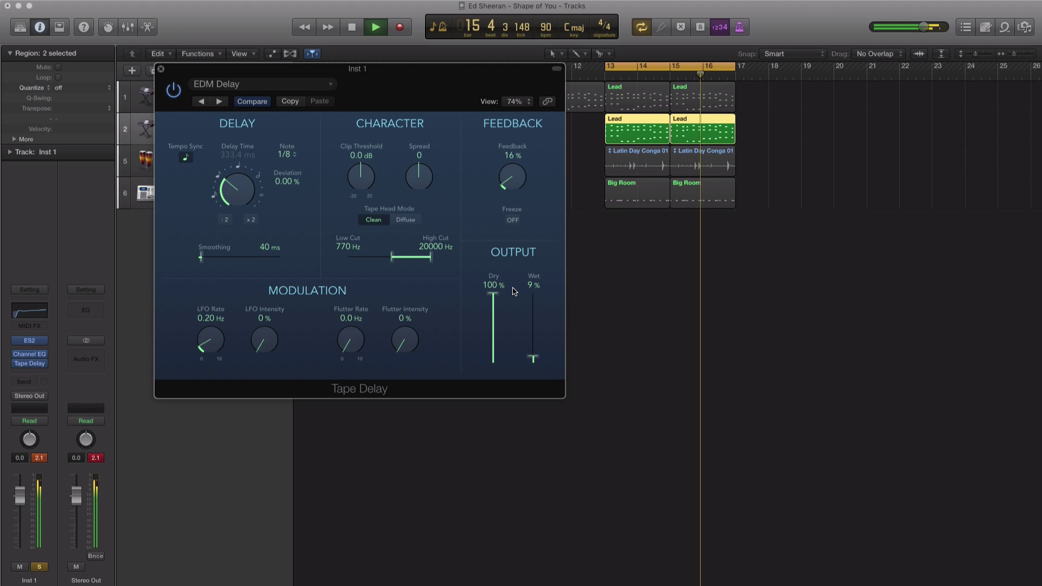
key(space)
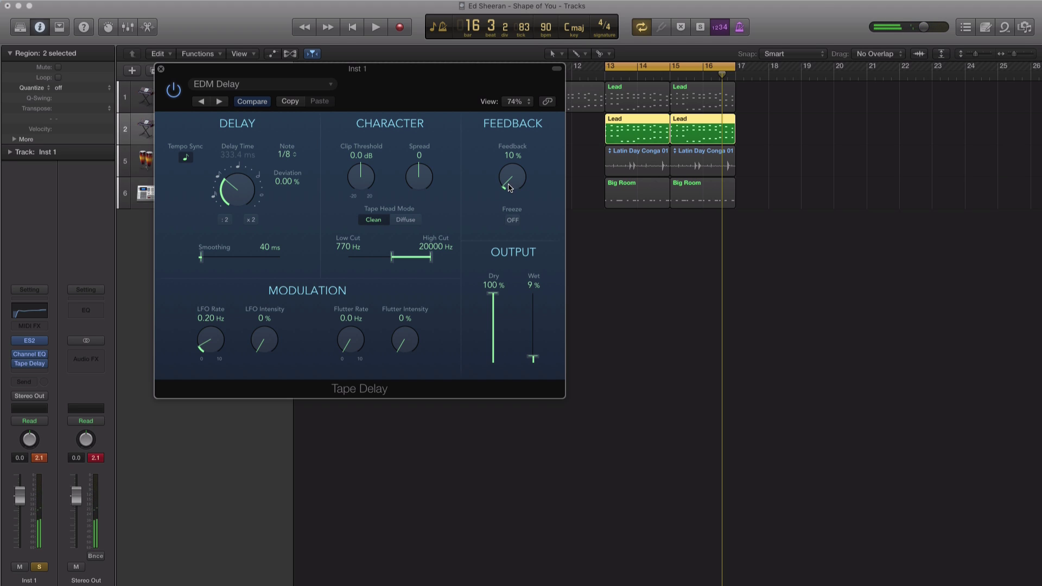
key(space)
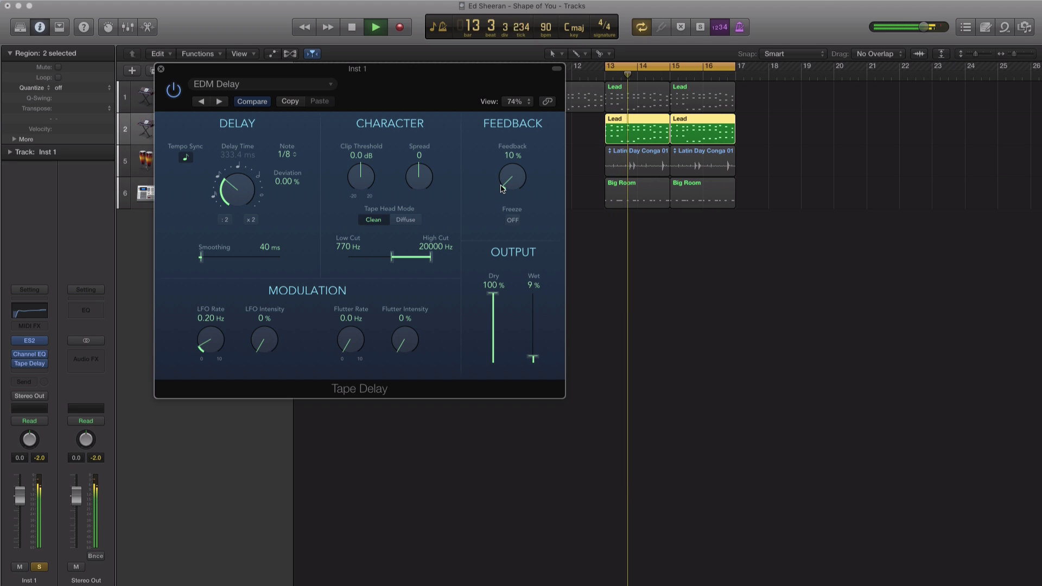
click(161, 70)
key(space)
- Insert a PlatinumVerb reverb after the Tape Delay and move its window clear of the channel strip
click(34, 374)
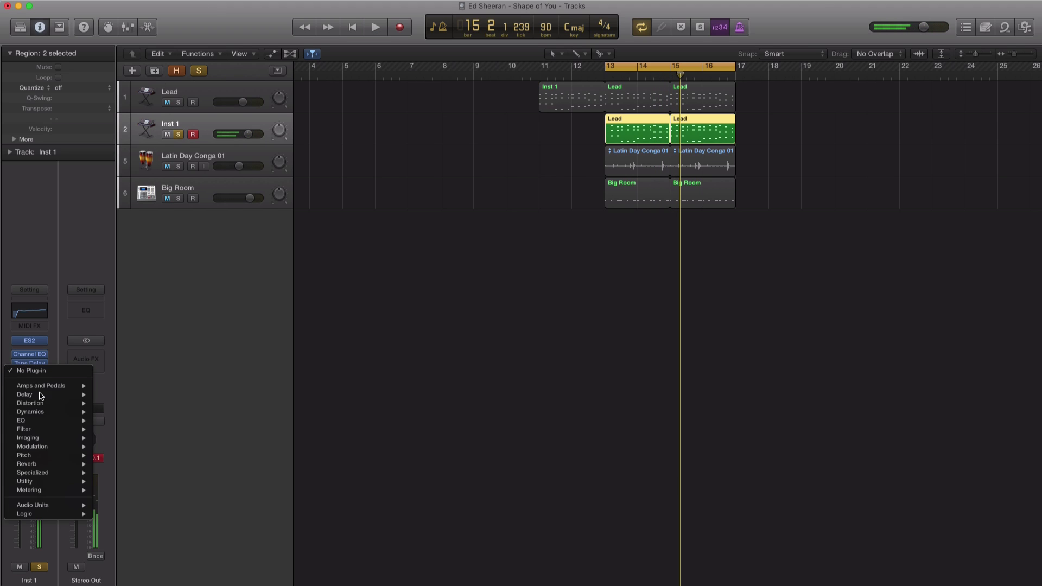
mouse_move(48, 464)
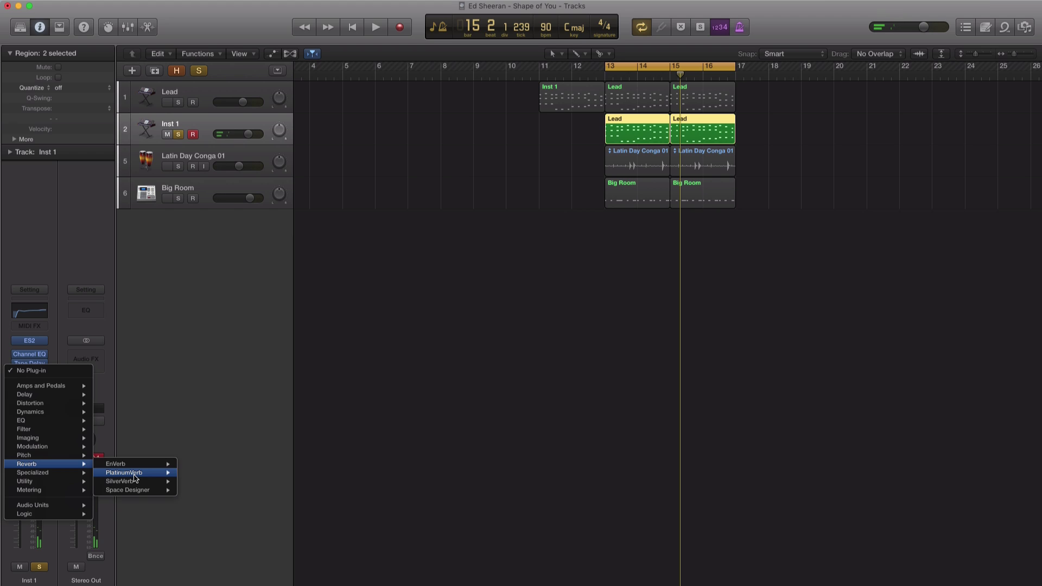
mouse_move(130, 473)
click(194, 473)
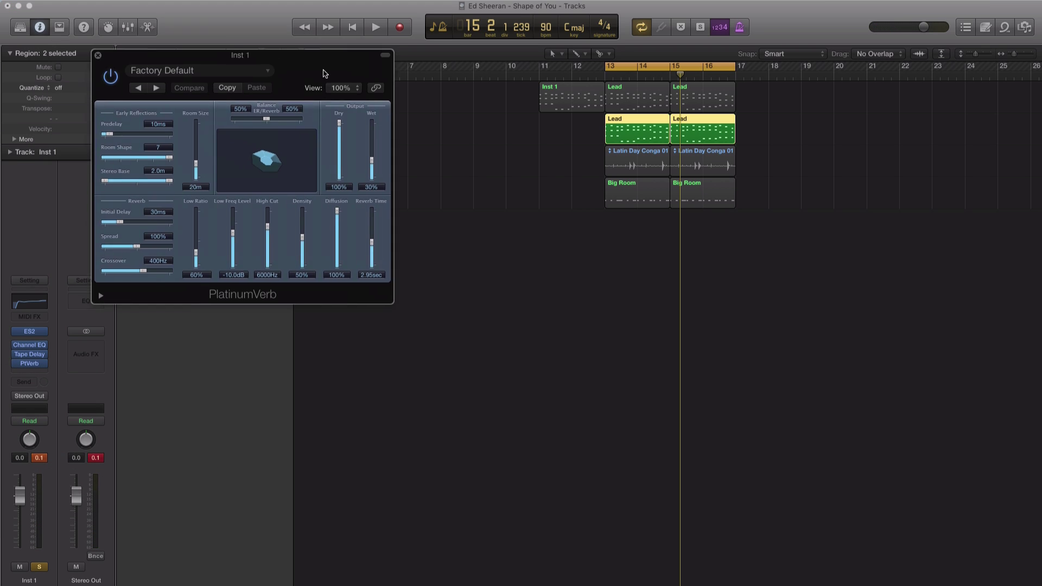
drag(216, 35, 661, 196)
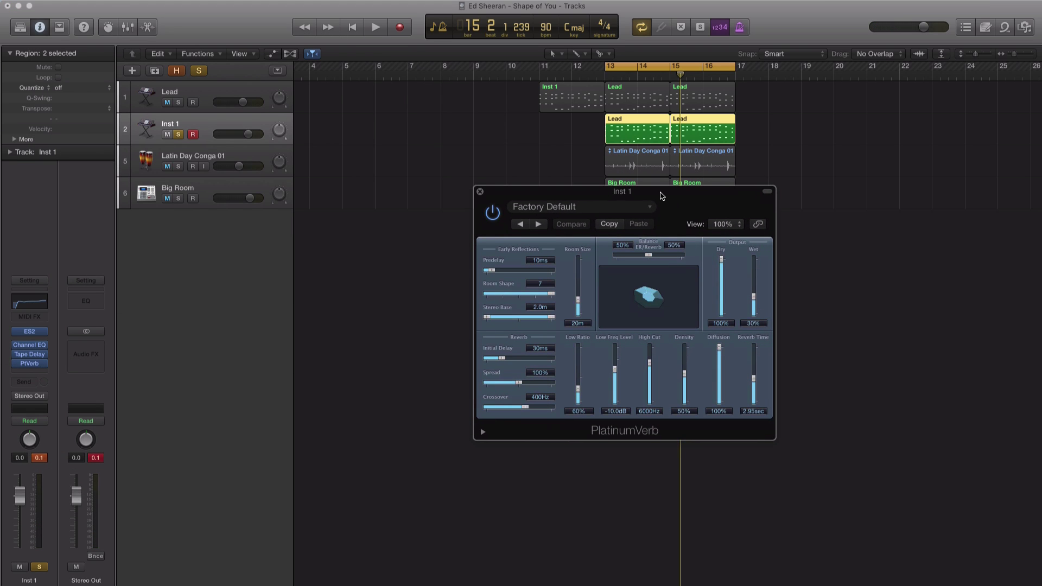
- While the loop plays, set the reverb time to 2.00 sec, room size to 25 m and high cut to 12000 Hz, then close the reverb
key(space)
drag(754, 378, 754, 392)
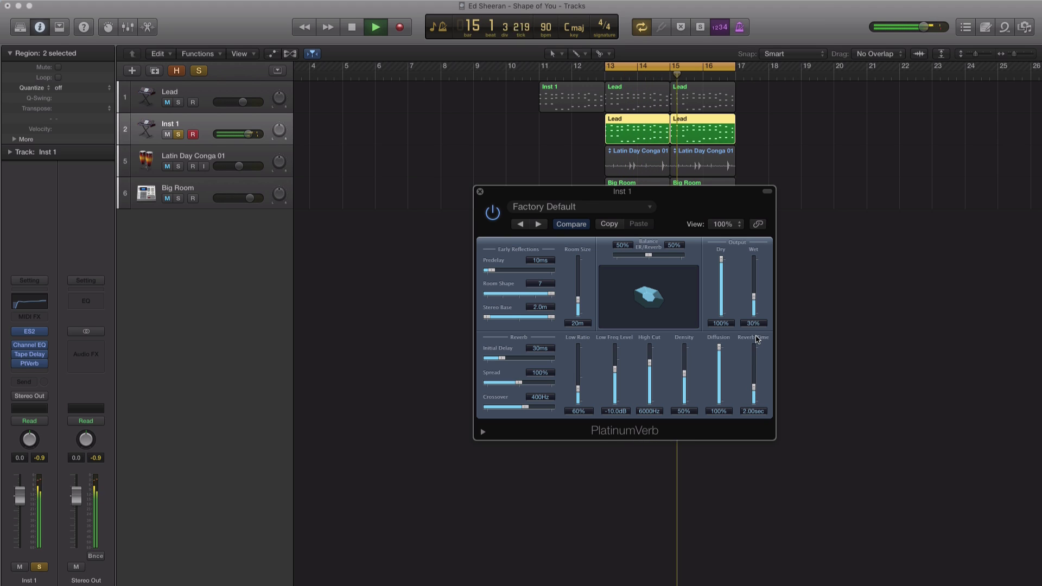
drag(578, 304, 578, 300)
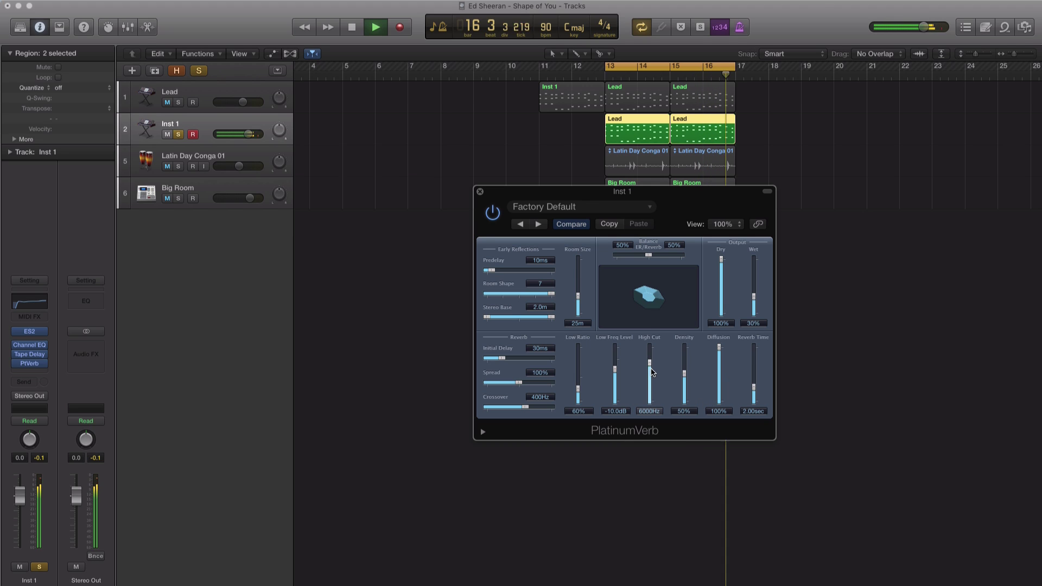
drag(650, 363, 653, 335)
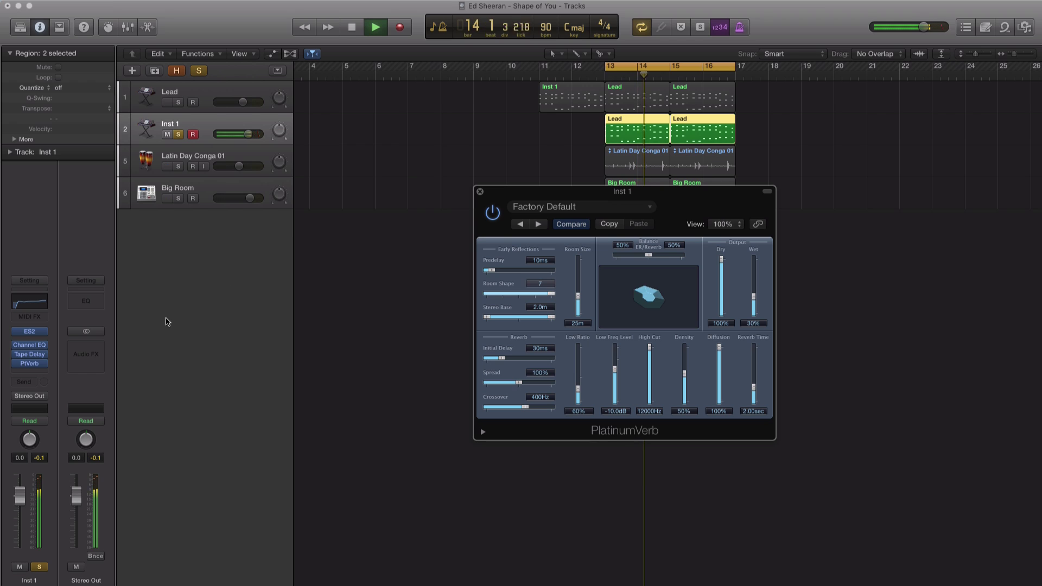
key(space)
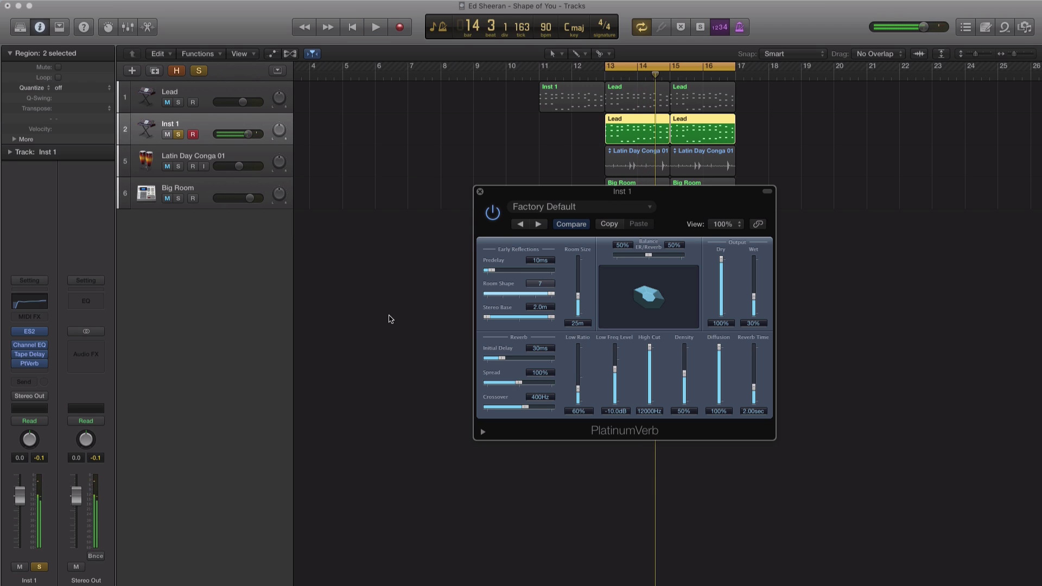
drag(508, 198, 461, 192)
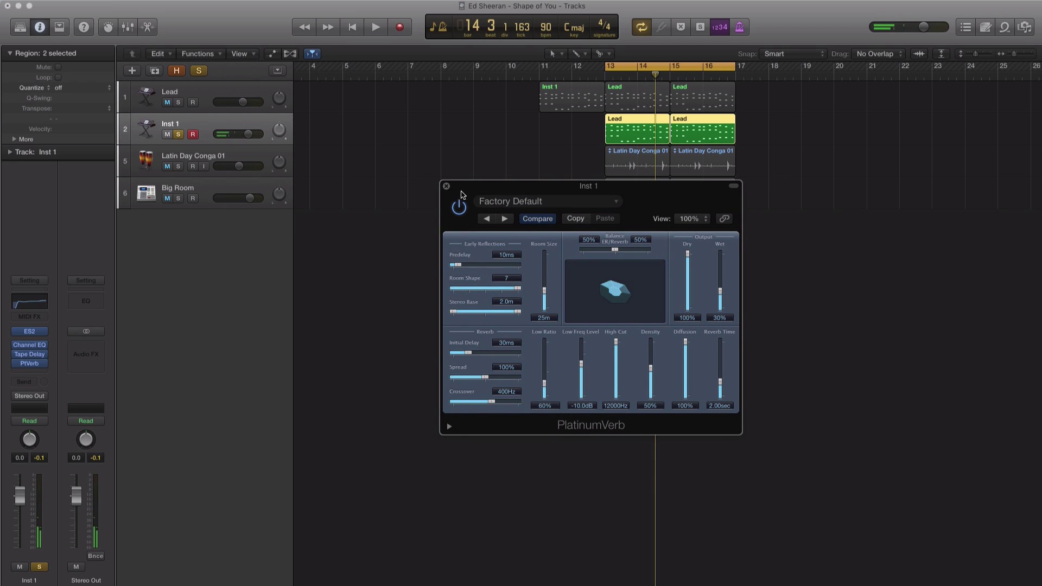
click(447, 187)
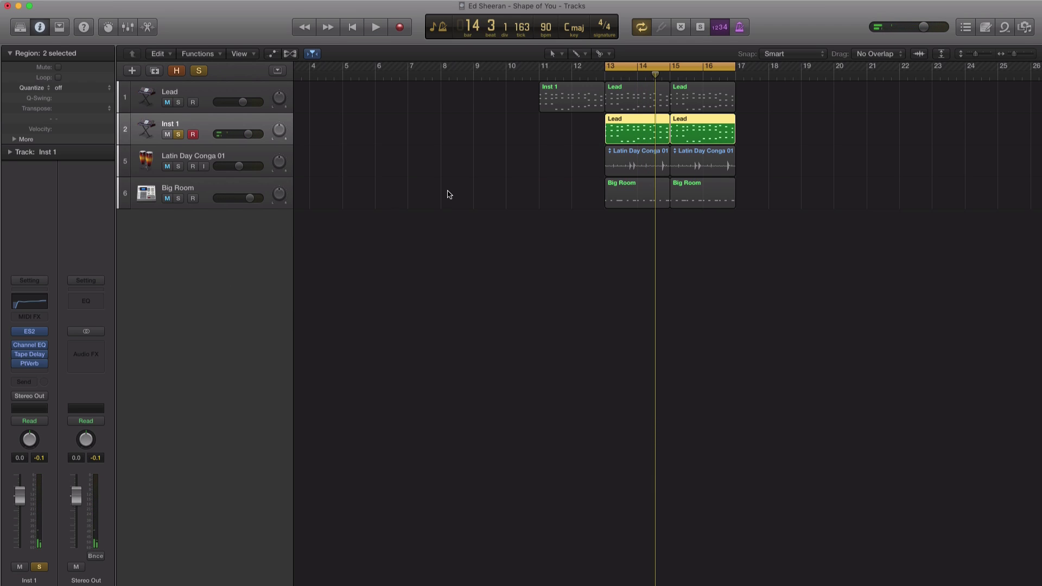
- Bypass the Channel EQ, Tape Delay and PlatinumVerb on Inst 1 and play the loop without effects
click(16, 346)
click(14, 368)
click(17, 357)
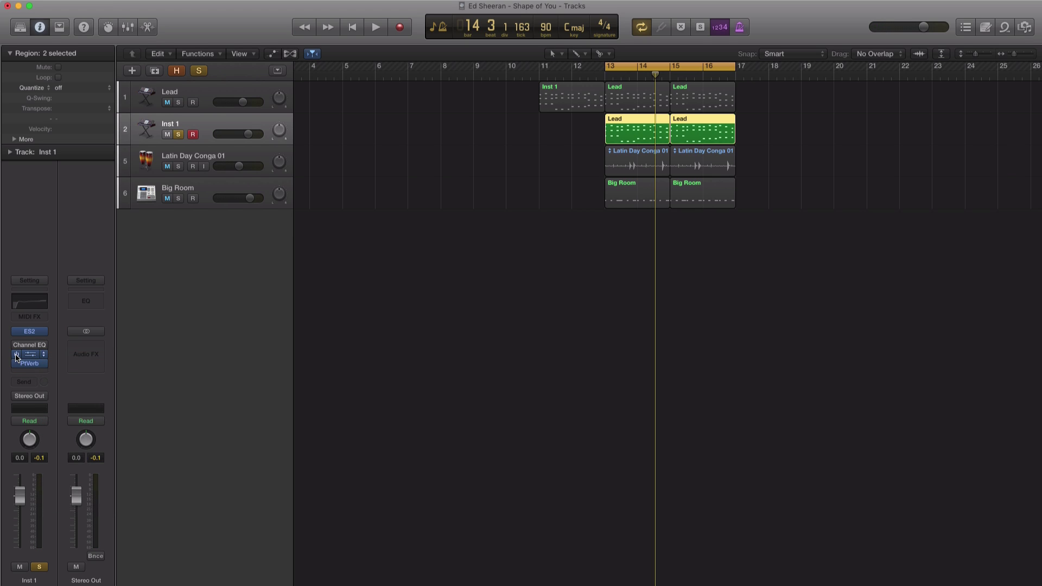
key(space)
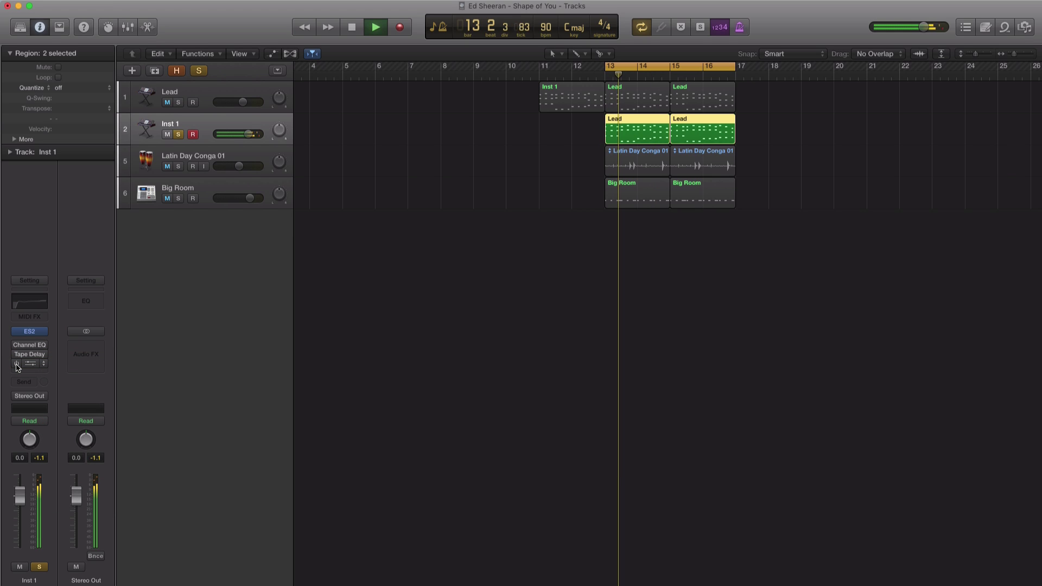
- Re-enable the Channel EQ, Tape Delay and PlatinumVerb on Inst 1 one after another while the loop plays
click(16, 346)
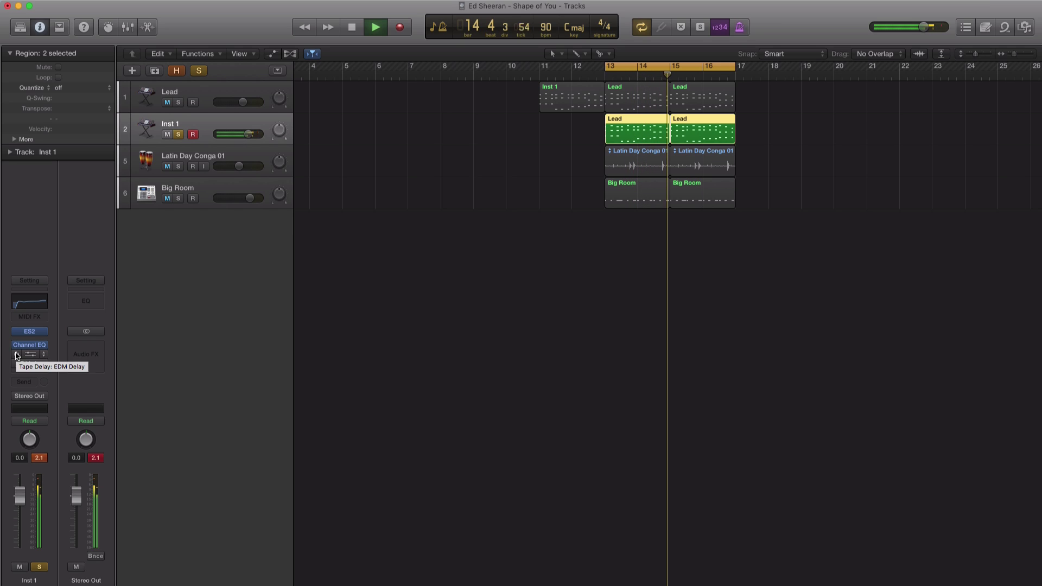
click(17, 354)
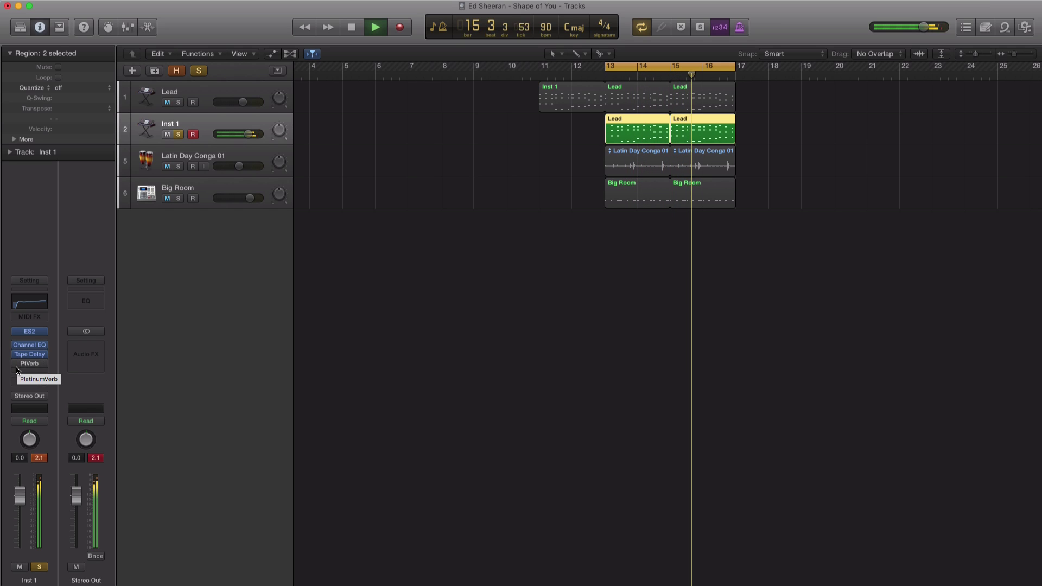
click(16, 364)
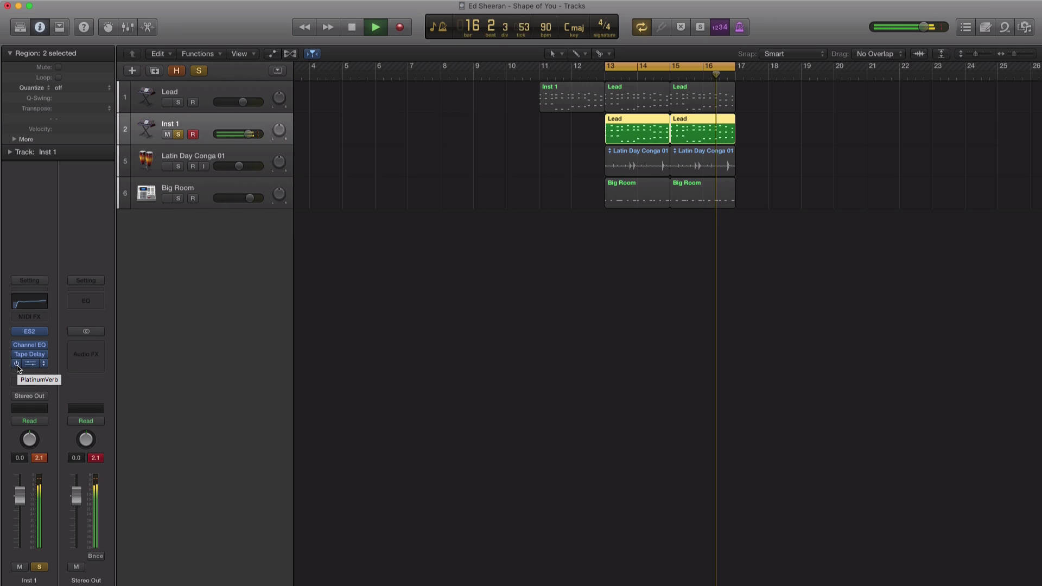
- Unsolo Inst 1 and lower its volume to -0.6 dB against the conga and drum tracks, then stop playback
click(178, 135)
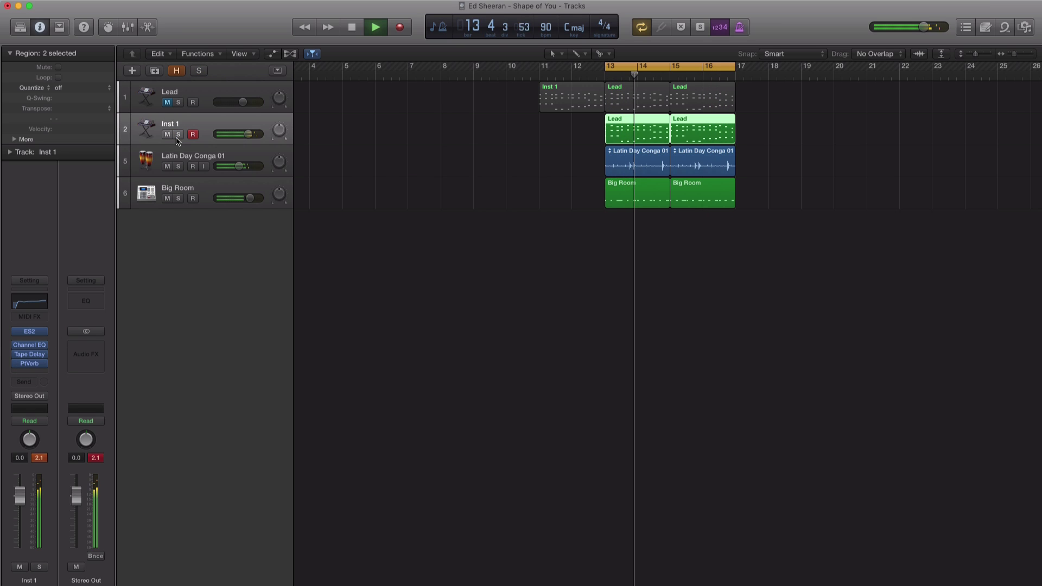
drag(257, 134, 244, 140)
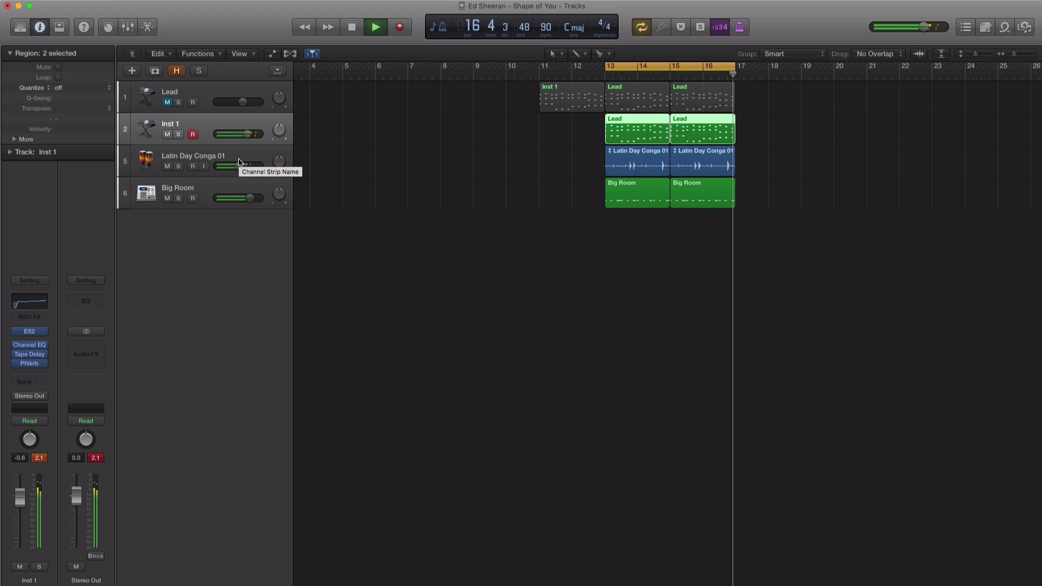
key(space)
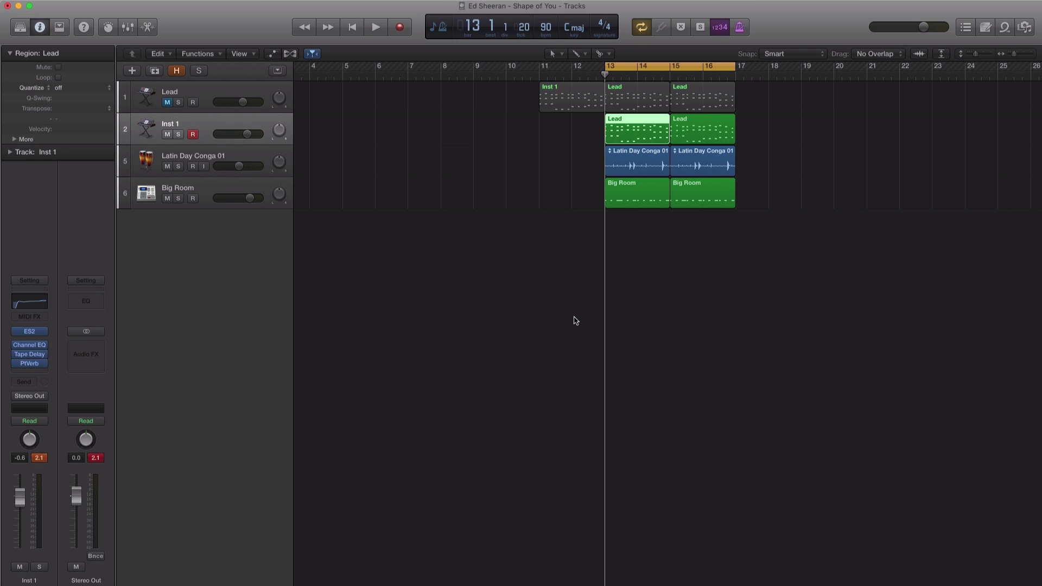
- Reopen the ES2 on Inst 1 to review the finished synth settings, then close it
click(207, 130)
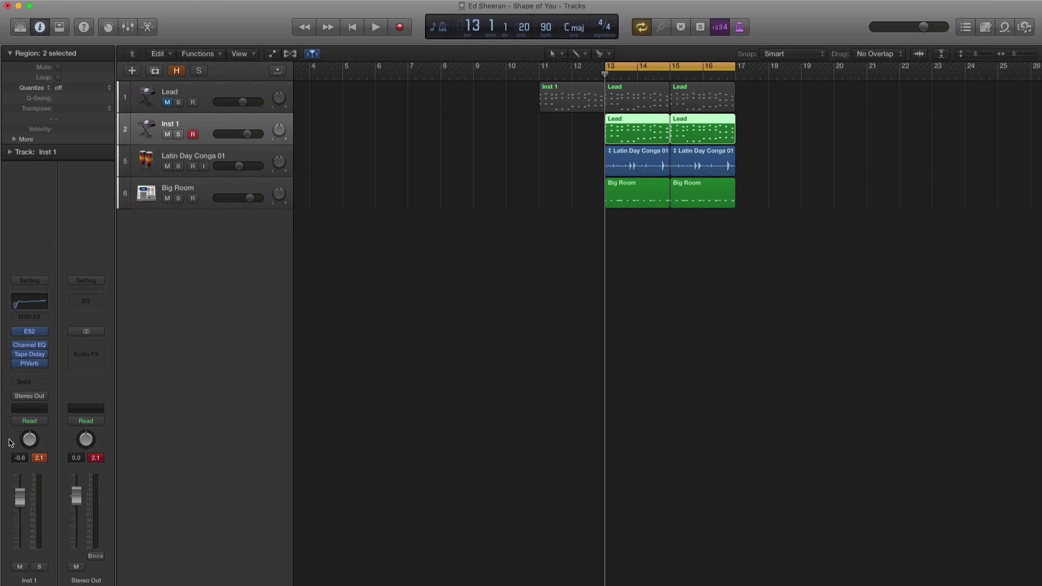
click(32, 334)
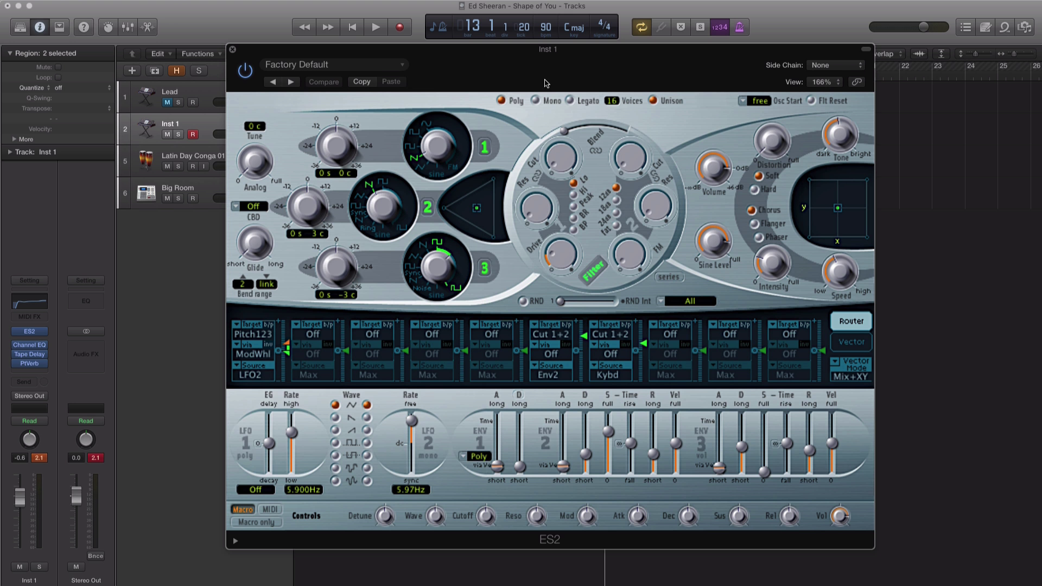
drag(547, 83, 547, 74)
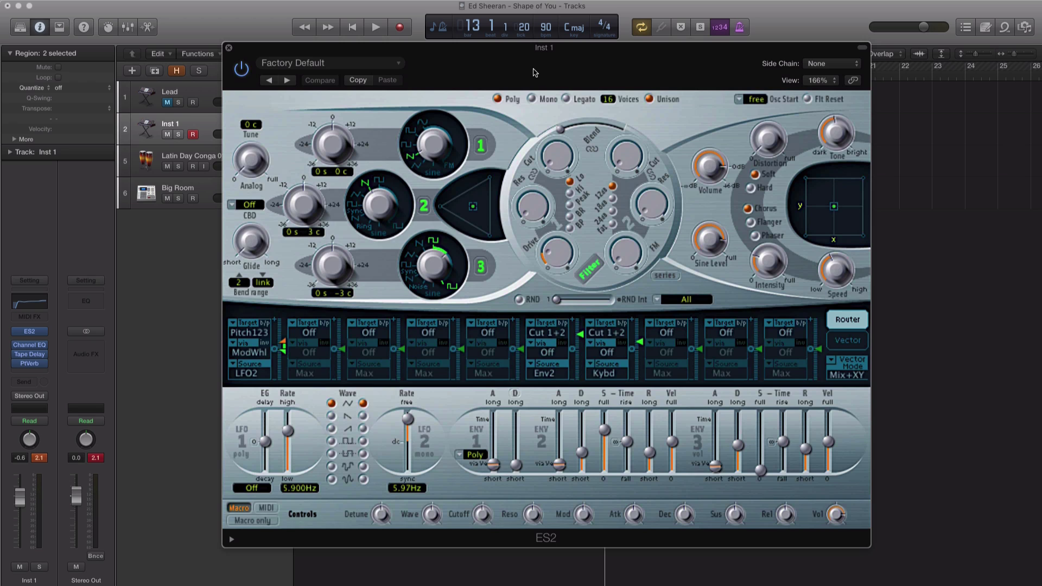
click(228, 48)
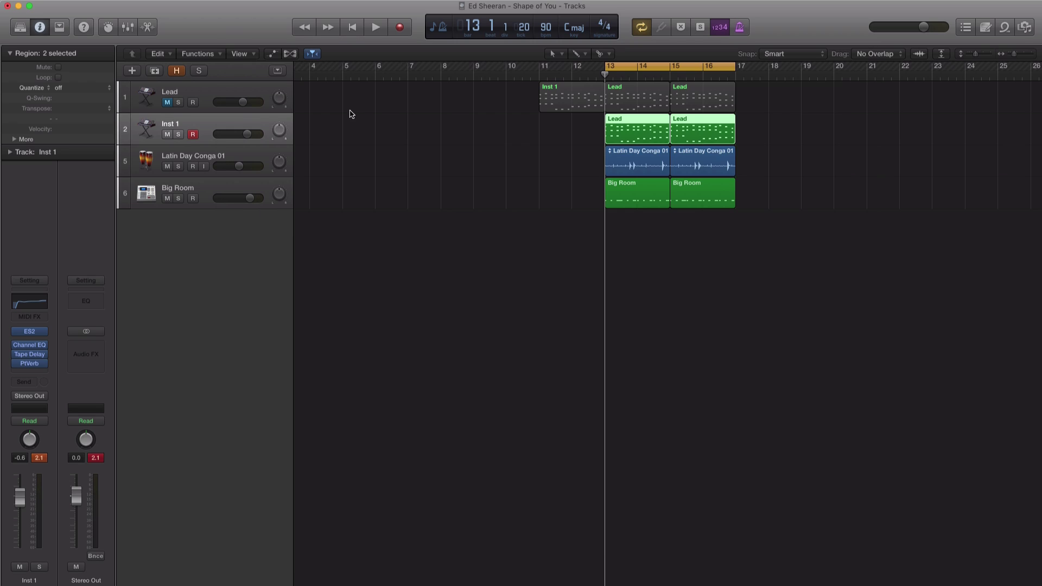
- Select the Lead region at bar 13 on the Inst 1 track and open it for editing
click(593, 137)
double_click(627, 136)
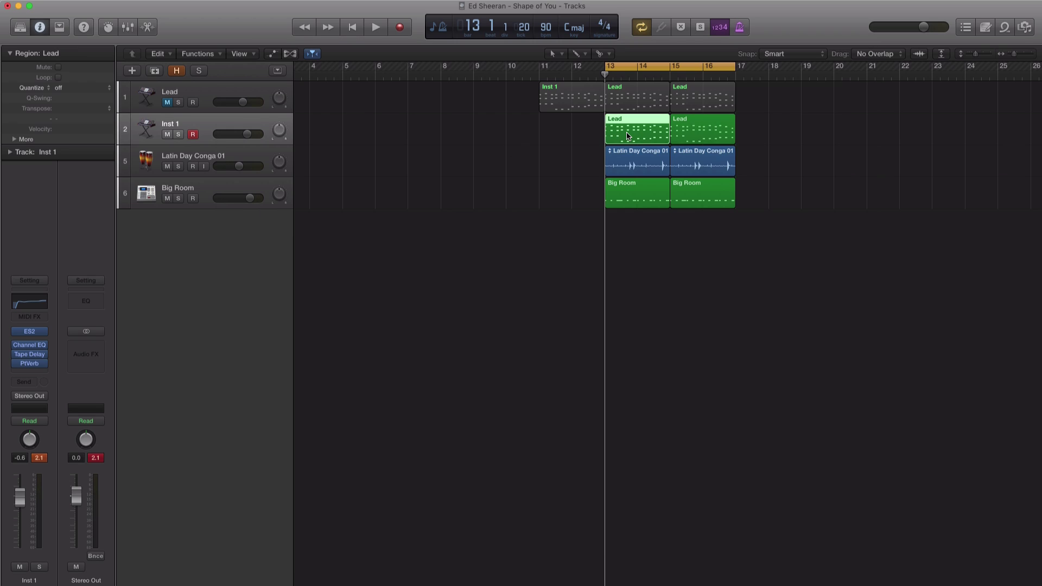